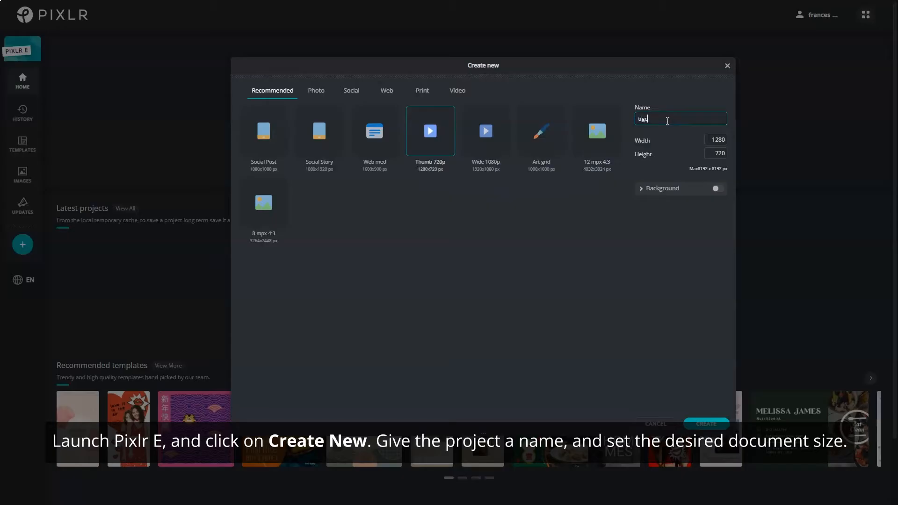
Step: Create the tiger document at 587 × 700 px with the background turned on and coloured near-black #0D0C0C
{"action": "left_click", "coordinate": [718, 140]}
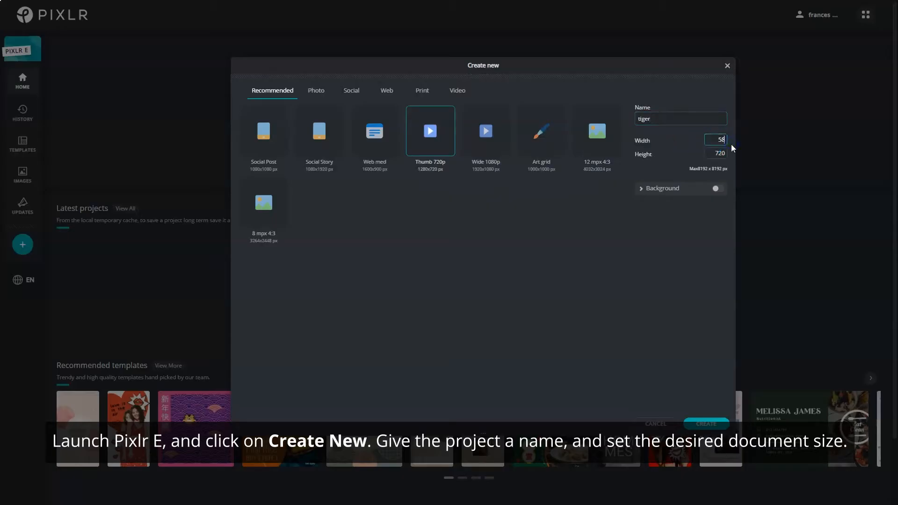
{"action": "left_click", "coordinate": [726, 153]}
{"action": "type", "text": "700"}
{"action": "left_click", "coordinate": [718, 188]}
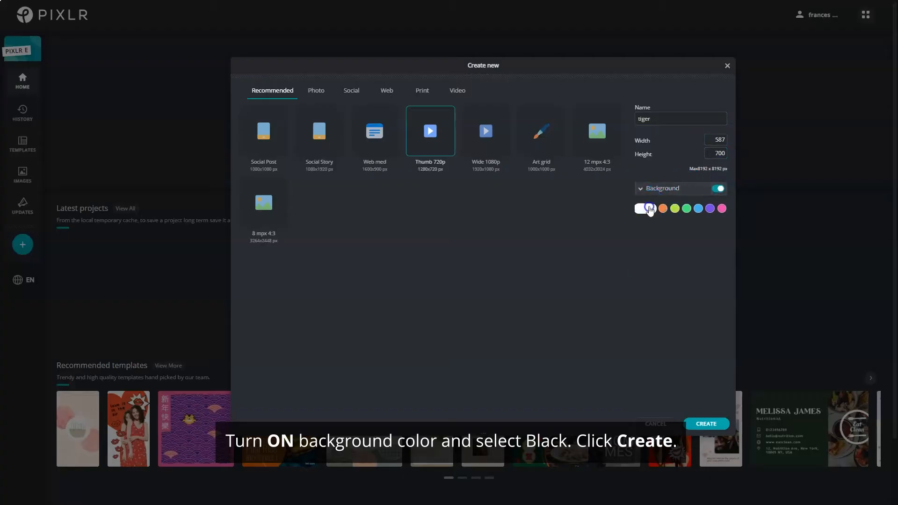
{"action": "left_click", "coordinate": [648, 209]}
{"action": "left_click_drag", "start_coordinate": [637, 222], "coordinate": [637, 257]}
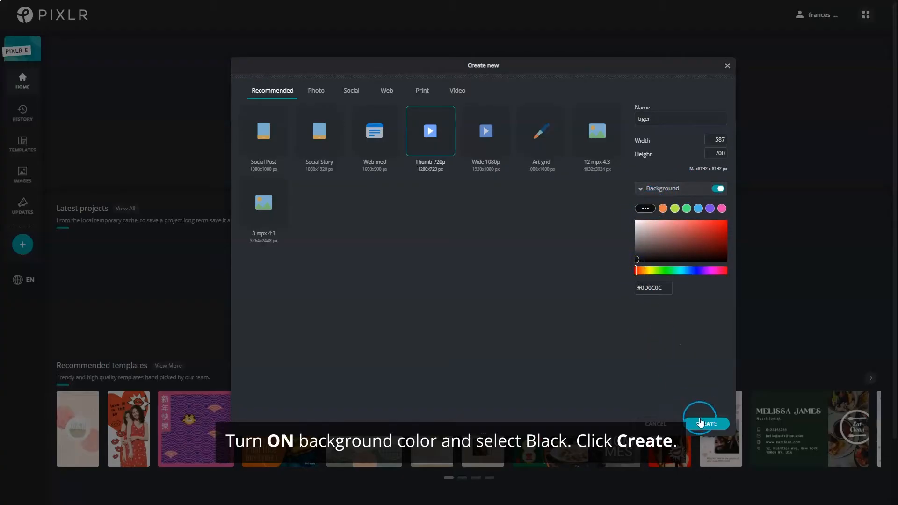
{"action": "left_click", "coordinate": [701, 423]}
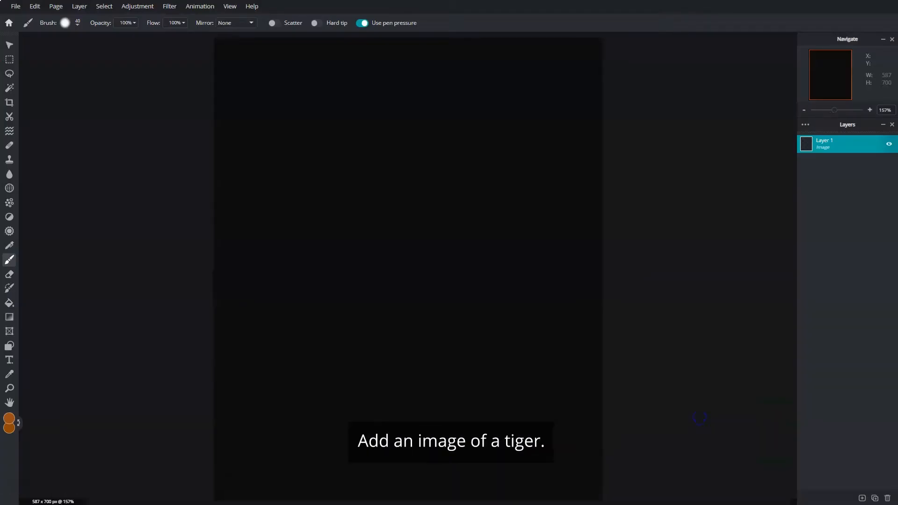
Step: Add tiger.jpg from the images folder as a new image layer
{"action": "left_click", "coordinate": [862, 498]}
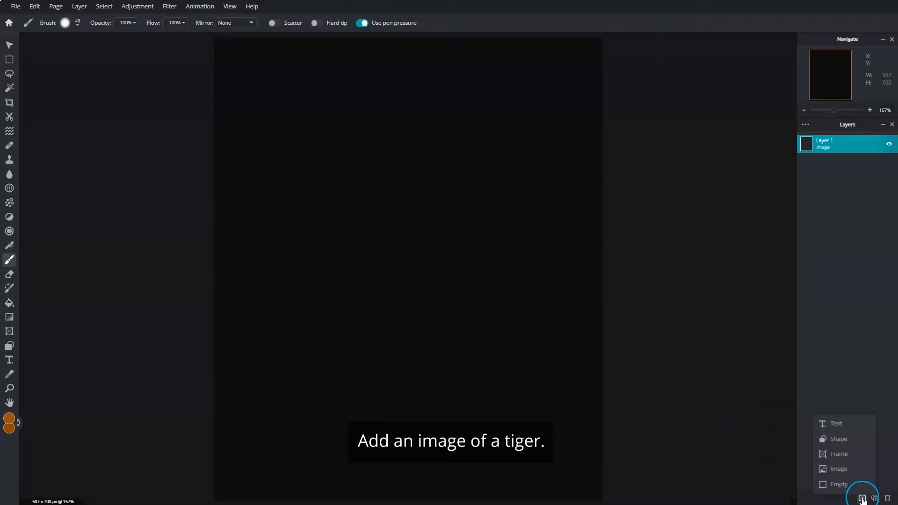
{"action": "left_click", "coordinate": [849, 469]}
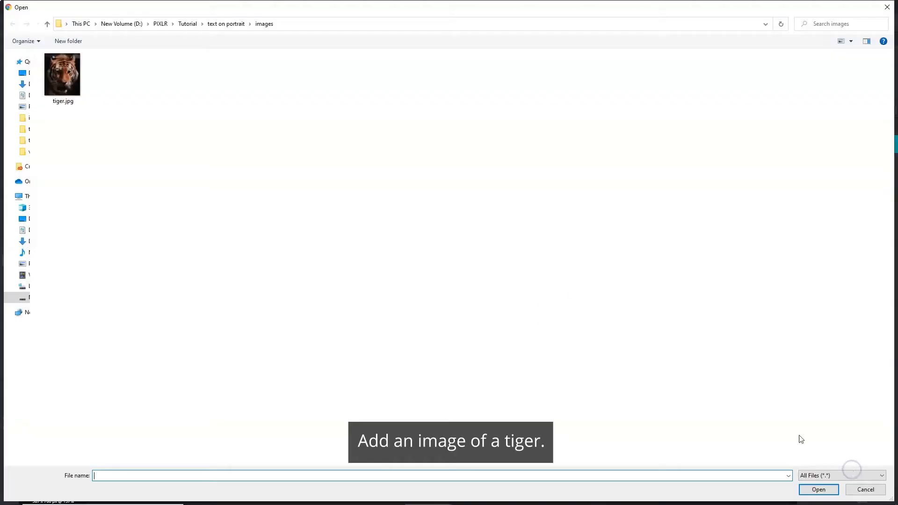
{"action": "left_click", "coordinate": [83, 80]}
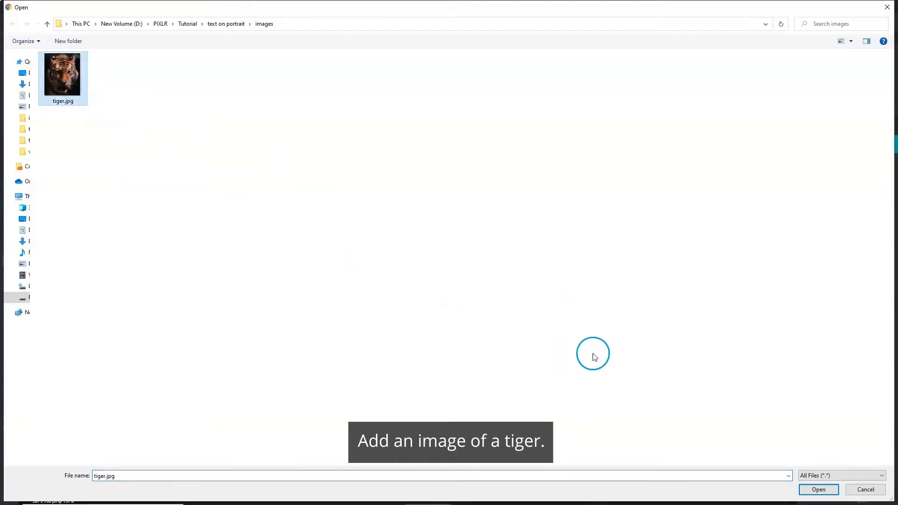
{"action": "left_click", "coordinate": [818, 489]}
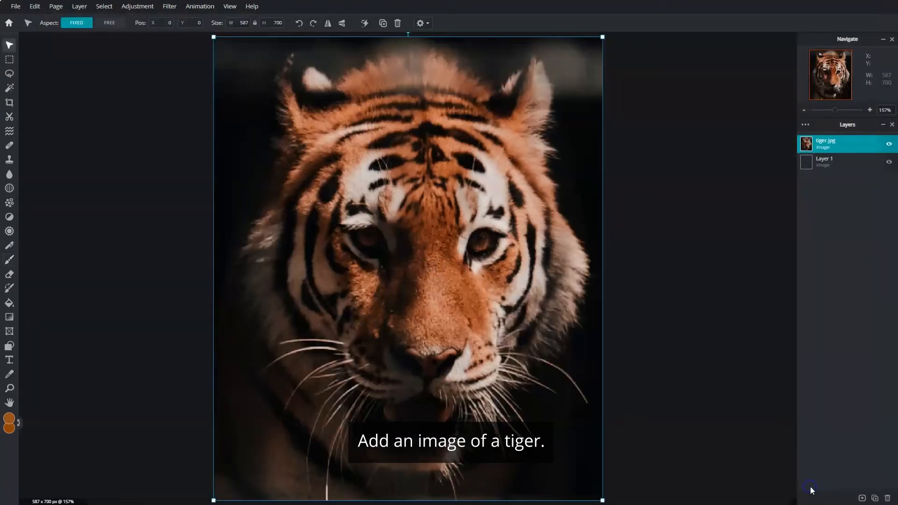
Step: Duplicate the tiger layer and set the copy's blend mode to Screen
{"action": "left_click", "coordinate": [875, 498]}
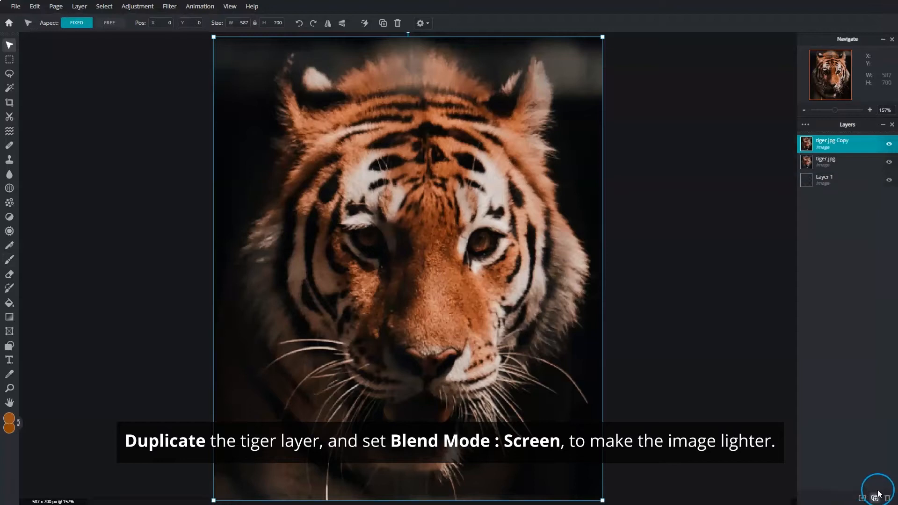
{"action": "left_click", "coordinate": [828, 145]}
{"action": "left_click", "coordinate": [794, 193]}
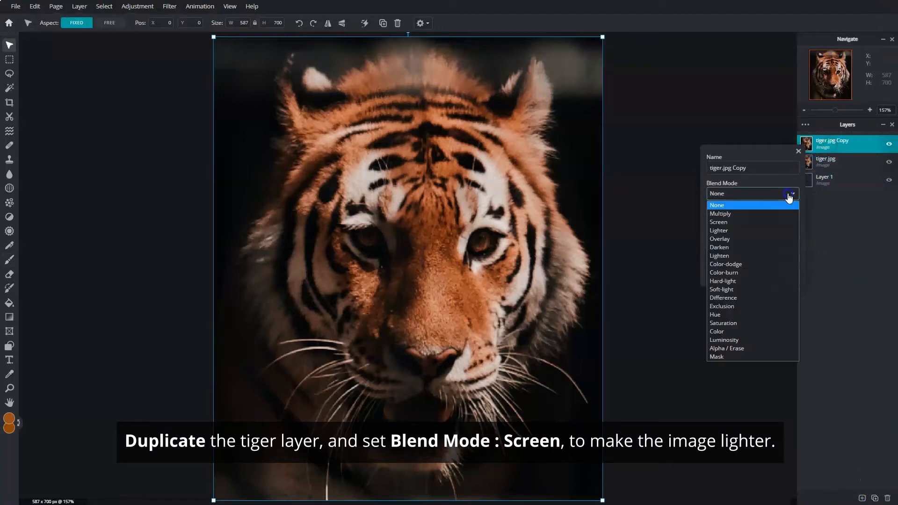
{"action": "left_click", "coordinate": [786, 223]}
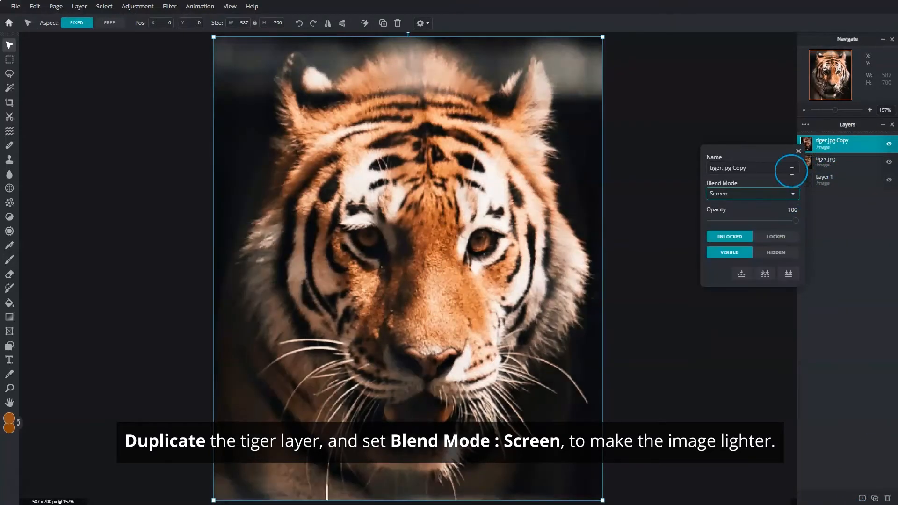
{"action": "left_click", "coordinate": [799, 151]}
Step: Adjust the tiger copy to hue 28 and saturation 55, and merge it down into the original tiger layer
{"action": "left_click", "coordinate": [140, 7]}
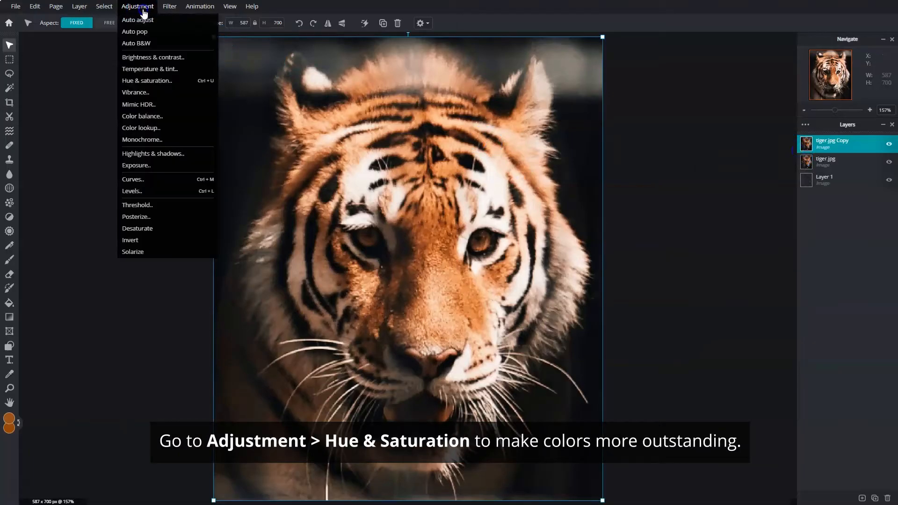
{"action": "left_click", "coordinate": [156, 80]}
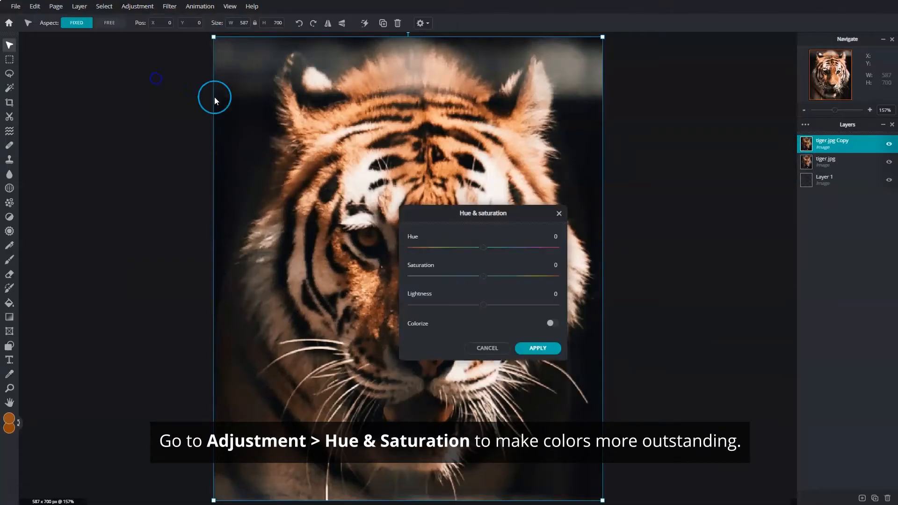
{"action": "left_click_drag", "start_coordinate": [495, 213], "coordinate": [676, 192]}
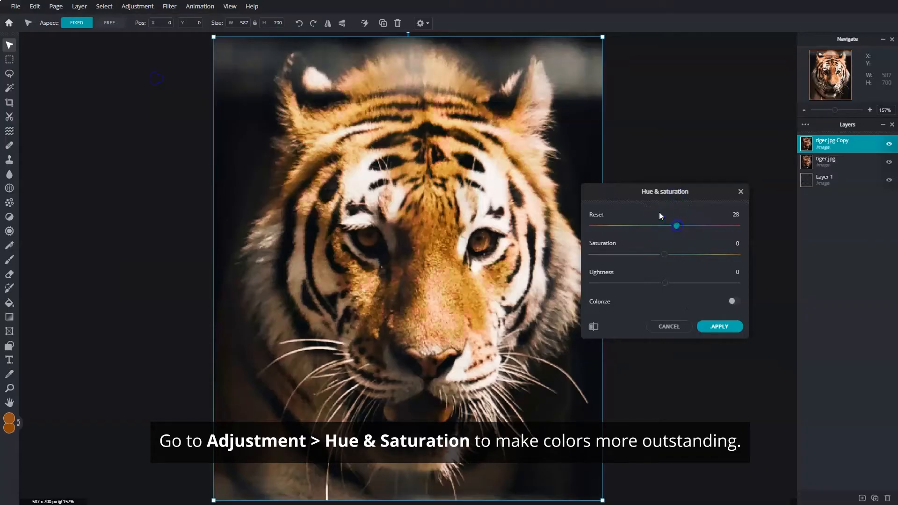
{"action": "left_click", "coordinate": [666, 256]}
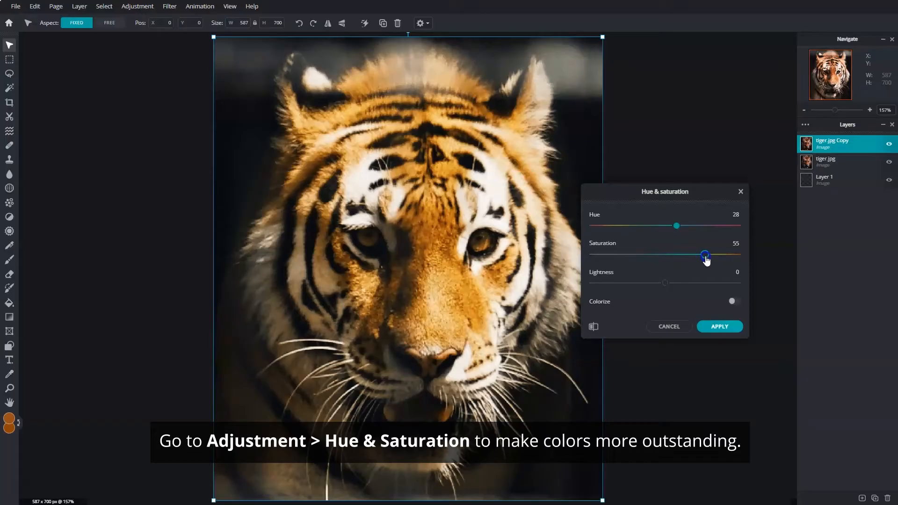
{"action": "left_click", "coordinate": [719, 326]}
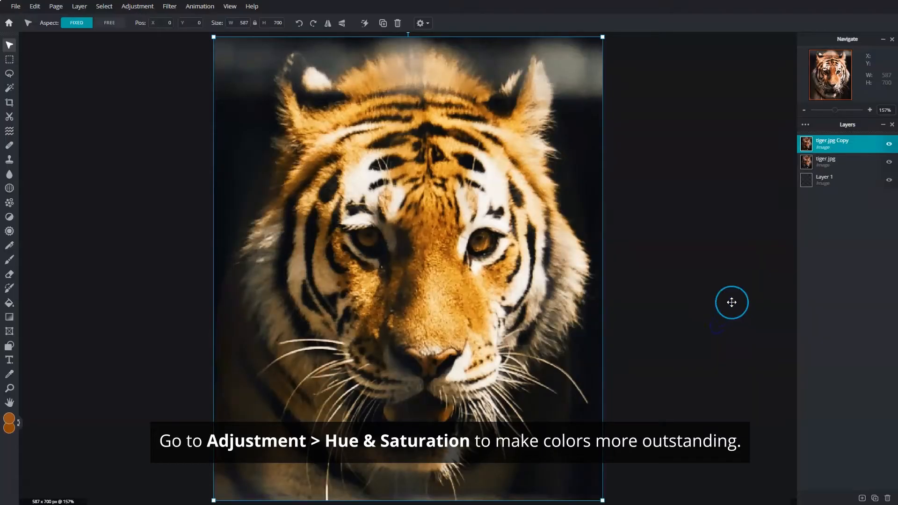
{"action": "left_click", "coordinate": [816, 145]}
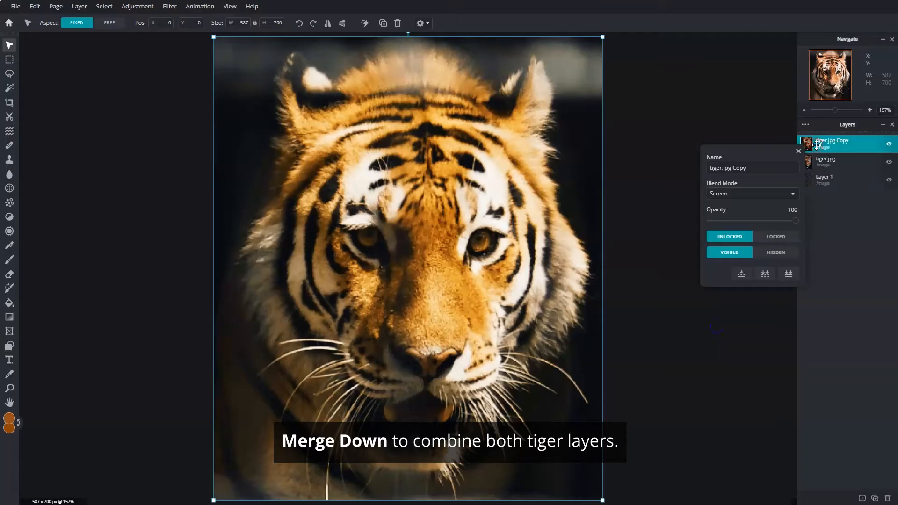
{"action": "left_click", "coordinate": [741, 274]}
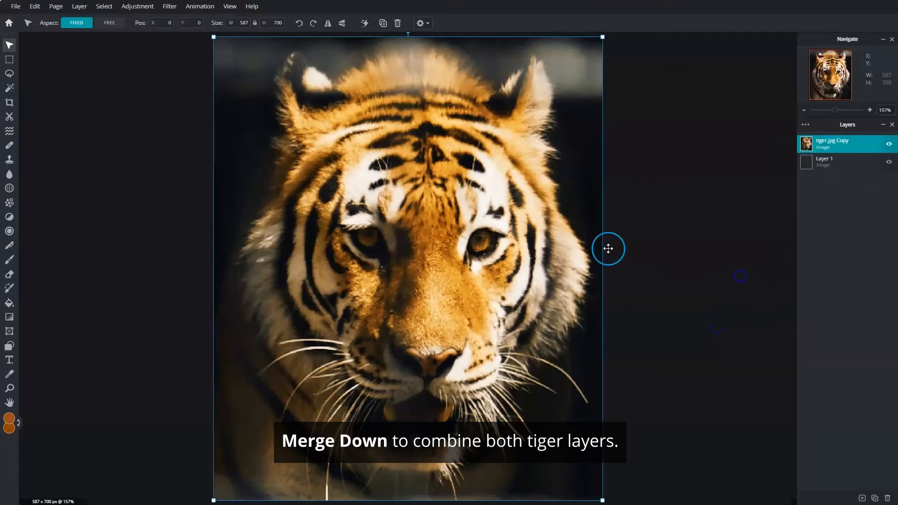
Step: Mask out the grey background at the upper right of the tiger with the Cutout draw mask in remove mode at 72% opacity
{"action": "left_click", "coordinate": [9, 117]}
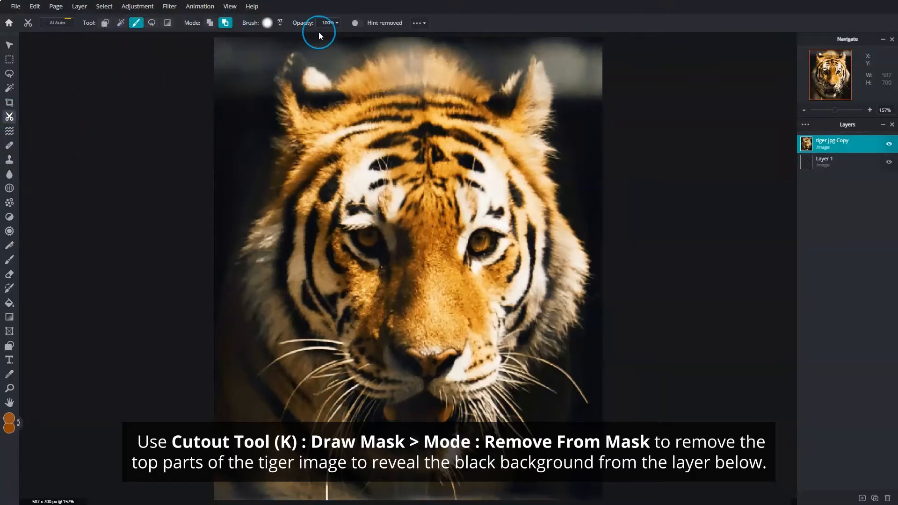
{"action": "mouse_move", "coordinate": [593, 66]}
{"action": "left_mouse_down"}
{"action": "mouse_move", "coordinate": [565, 51]}
{"action": "mouse_move", "coordinate": [582, 90]}
{"action": "mouse_move", "coordinate": [562, 32]}
{"action": "mouse_move", "coordinate": [491, 36]}
{"action": "mouse_move", "coordinate": [490, 48]}
{"action": "mouse_move", "coordinate": [458, 37]}
{"action": "left_mouse_up"}
{"action": "left_click_drag", "start_coordinate": [572, 61], "coordinate": [583, 103]}
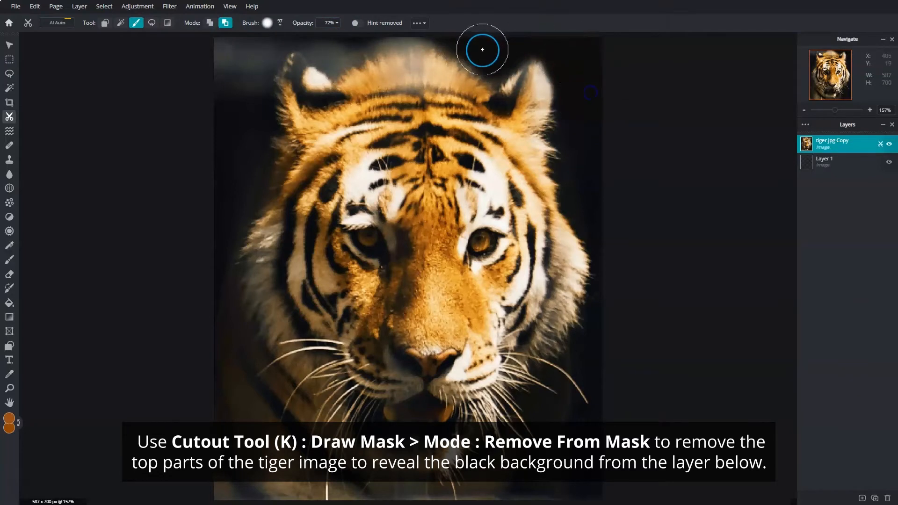
Step: Duplicate the masked tiger layer and add an empty layer above it
{"action": "left_click", "coordinate": [874, 499]}
{"action": "left_click", "coordinate": [862, 499]}
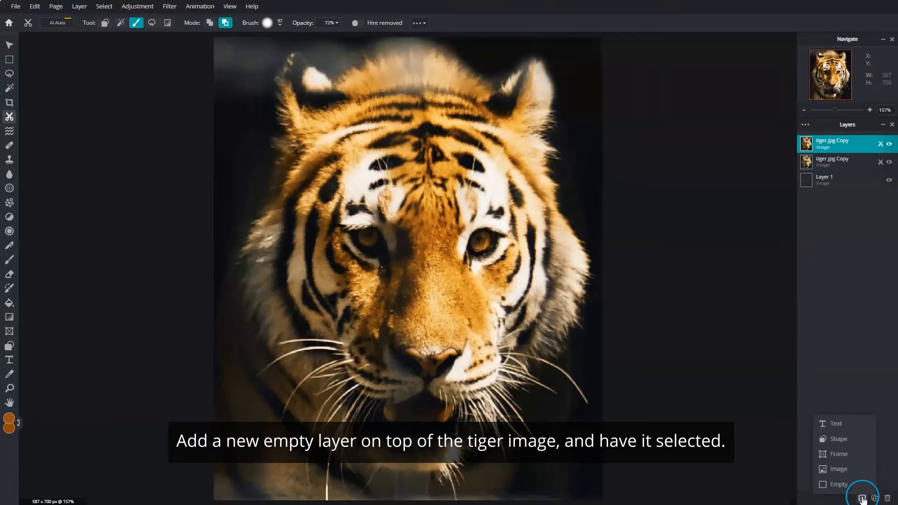
{"action": "left_click", "coordinate": [852, 490]}
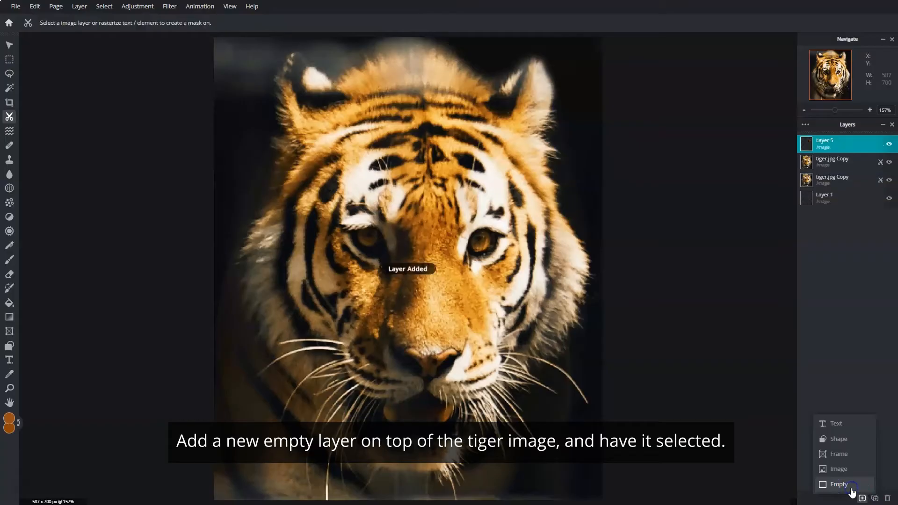
Step: Make a rectangular marquee selection of about 329 × 700 px covering the left half of the tiger's face
{"action": "left_click", "coordinate": [11, 63]}
{"action": "left_click_drag", "start_coordinate": [210, 35], "coordinate": [391, 416]}
{"action": "left_click_drag", "start_coordinate": [429, 498], "coordinate": [431, 501]}
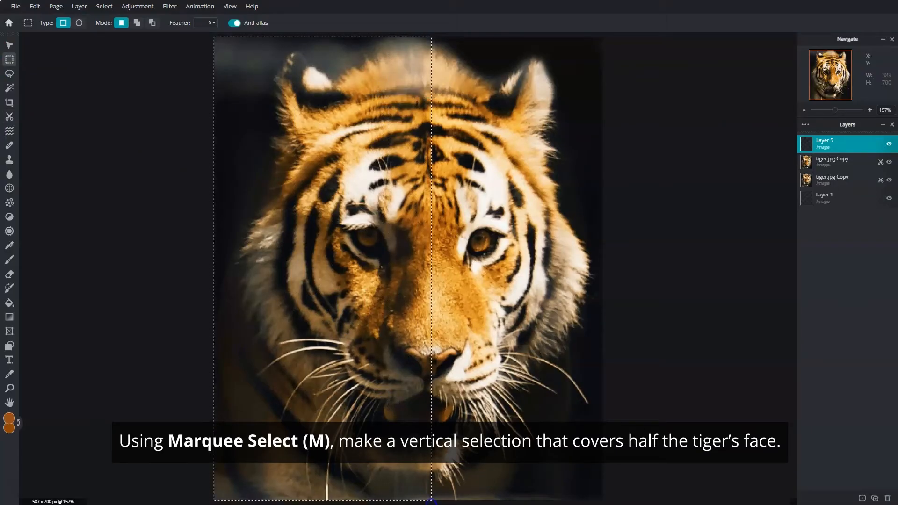
Step: Fill the selected half with black #030303 on the empty layer and deselect it
{"action": "left_click", "coordinate": [10, 303]}
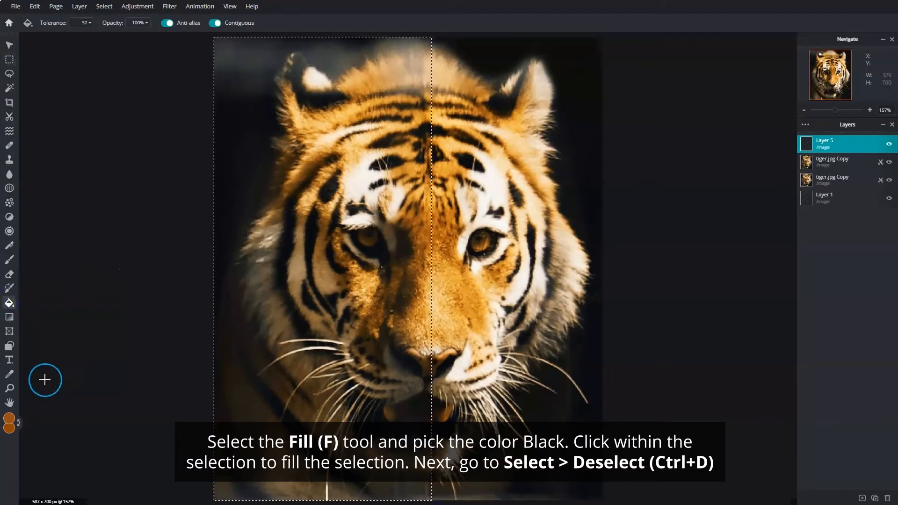
{"action": "left_click", "coordinate": [9, 419]}
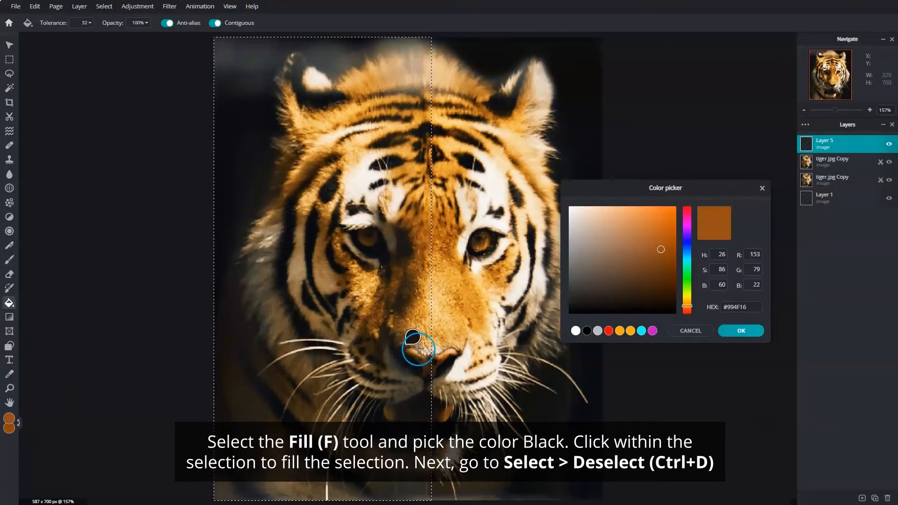
{"action": "left_click", "coordinate": [568, 313]}
{"action": "left_click", "coordinate": [741, 331]}
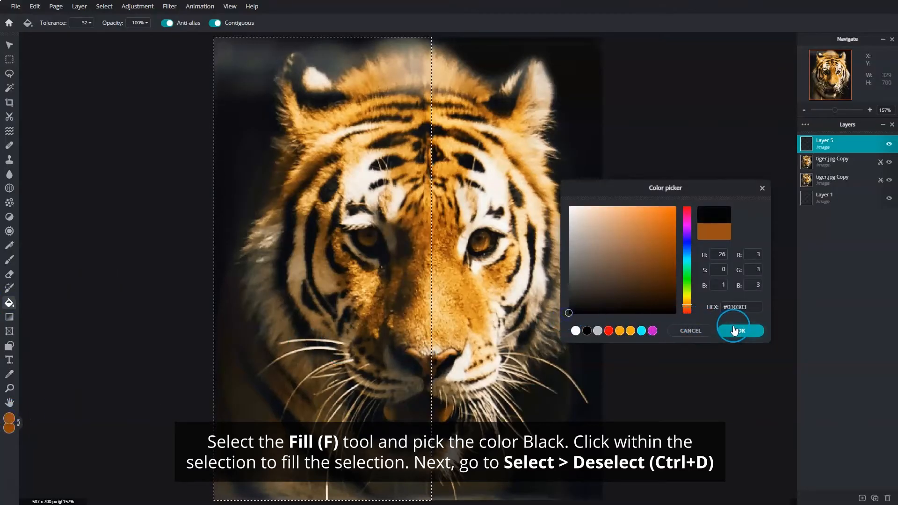
{"action": "left_click", "coordinate": [385, 313]}
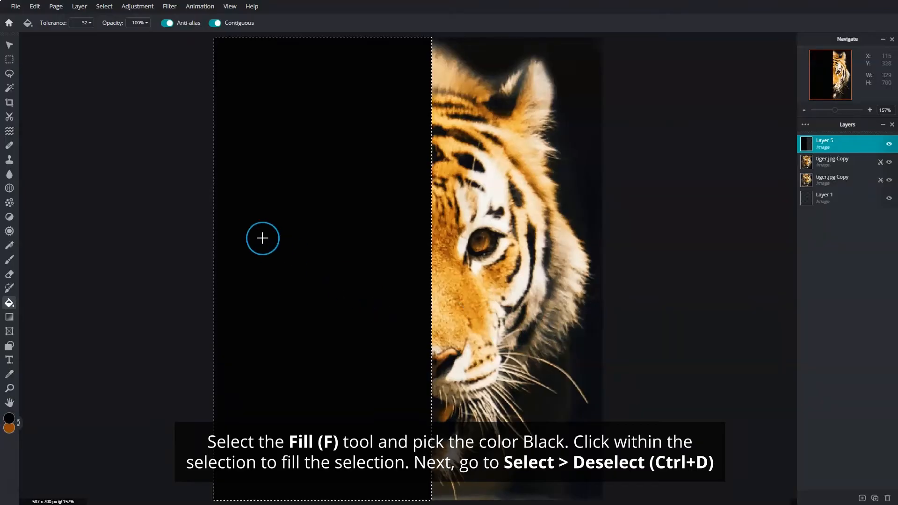
{"action": "left_click", "coordinate": [110, 7]}
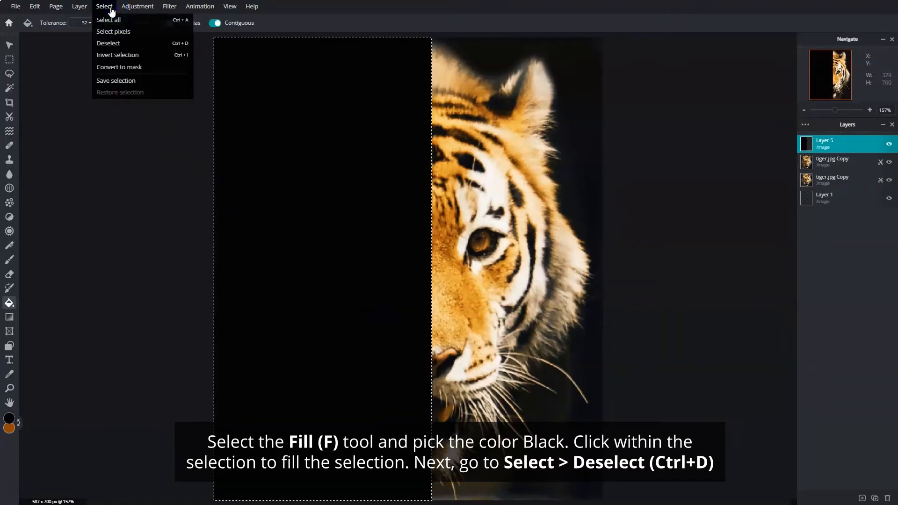
{"action": "left_click", "coordinate": [112, 42]}
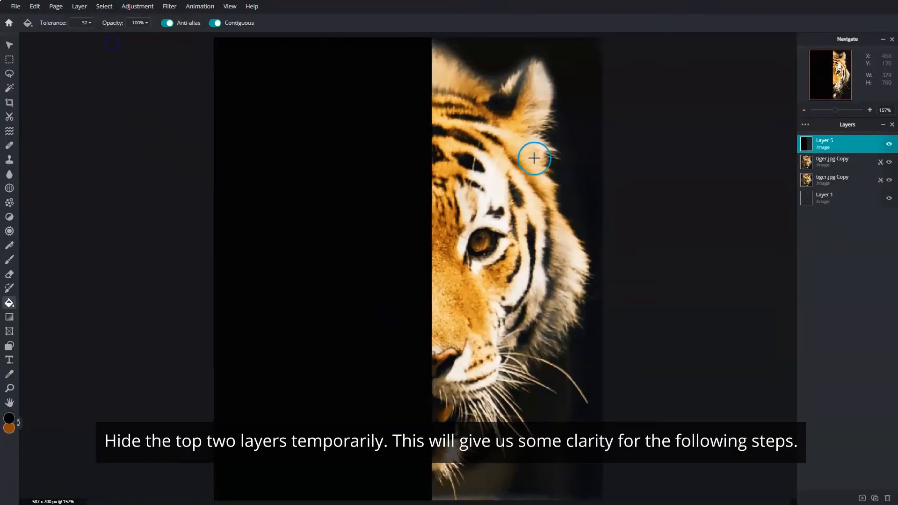
Step: Hide the black-filled layer and the upper tiger copy, and move the visible tiger layer to the top of the stack
{"action": "left_click", "coordinate": [889, 145]}
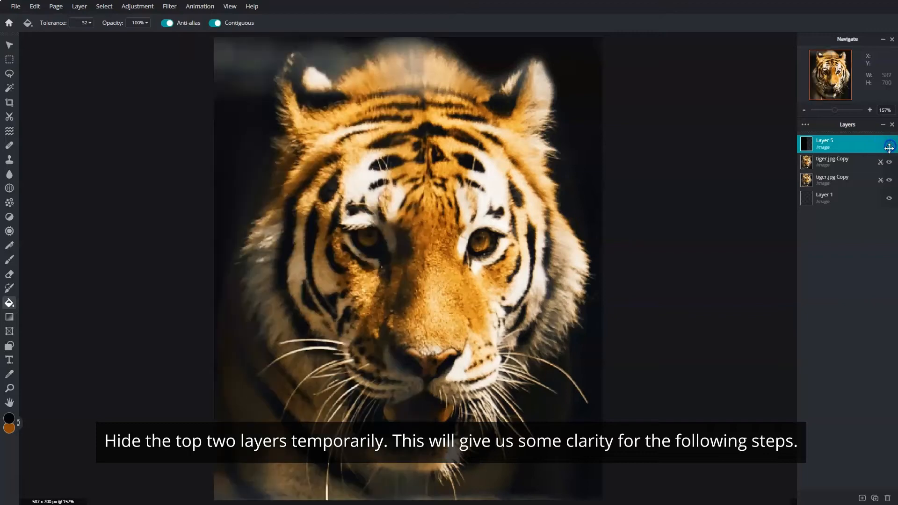
{"action": "left_click", "coordinate": [890, 163]}
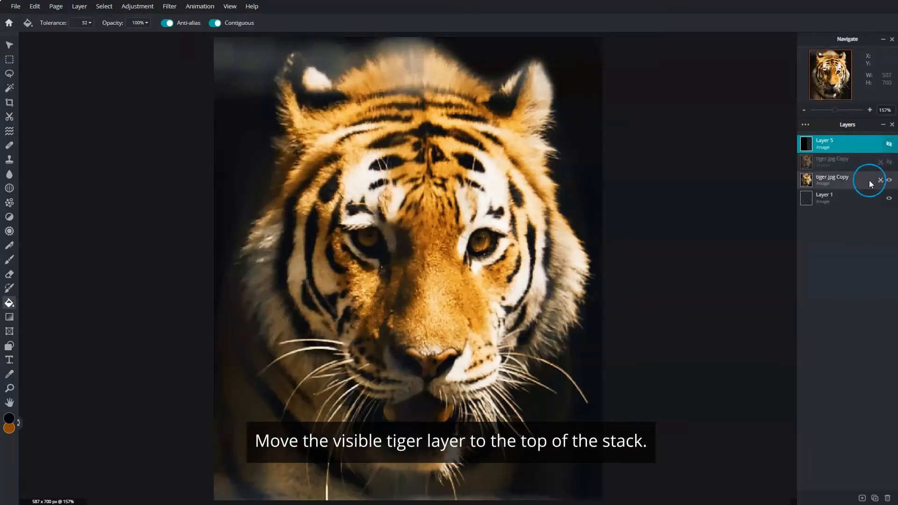
{"action": "left_click_drag", "start_coordinate": [858, 186], "coordinate": [845, 148]}
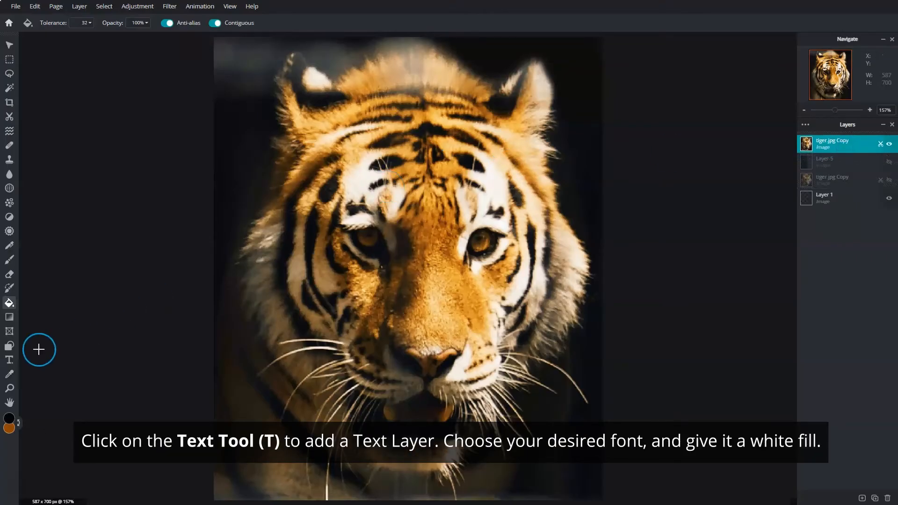
Step: Add a new text layer above the visible tiger layer
{"action": "left_click", "coordinate": [9, 360]}
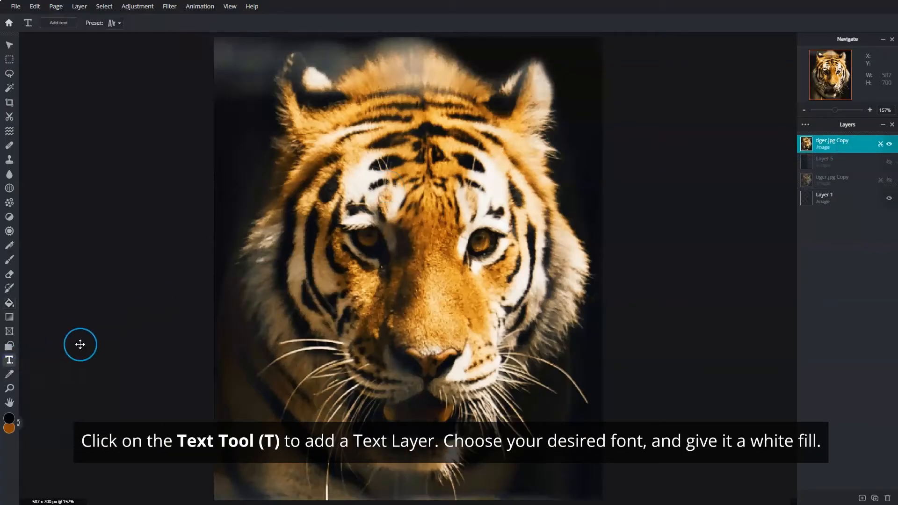
{"action": "left_click", "coordinate": [299, 227]}
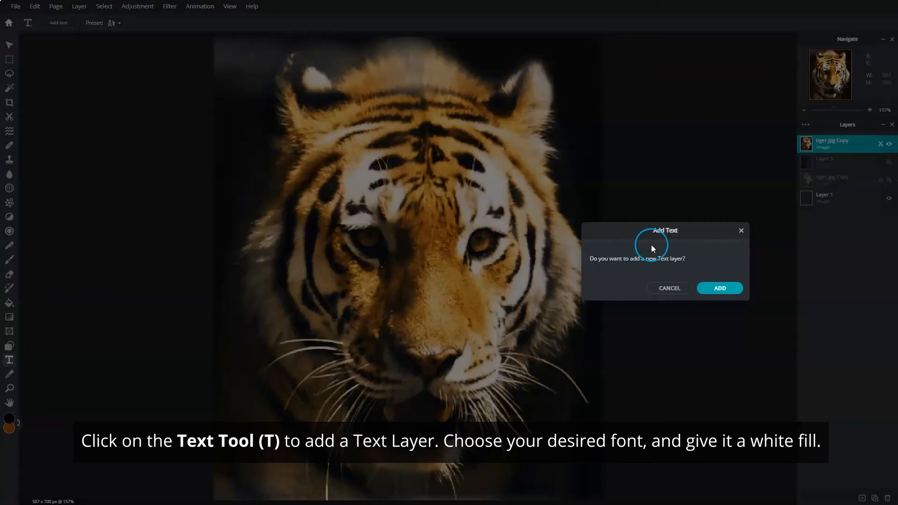
{"action": "left_click", "coordinate": [713, 289]}
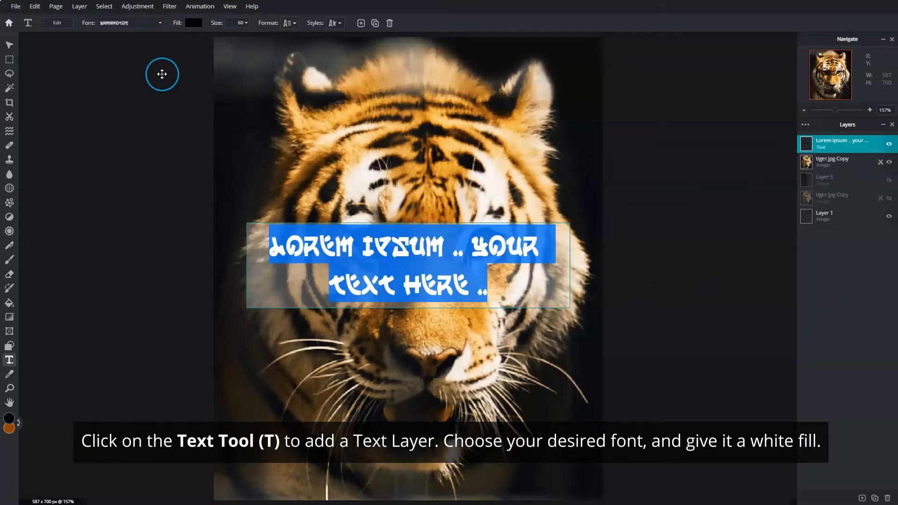
Step: Set the new text's font to Spartan-black and its fill to white #FFFFFF
{"action": "left_click", "coordinate": [132, 23]}
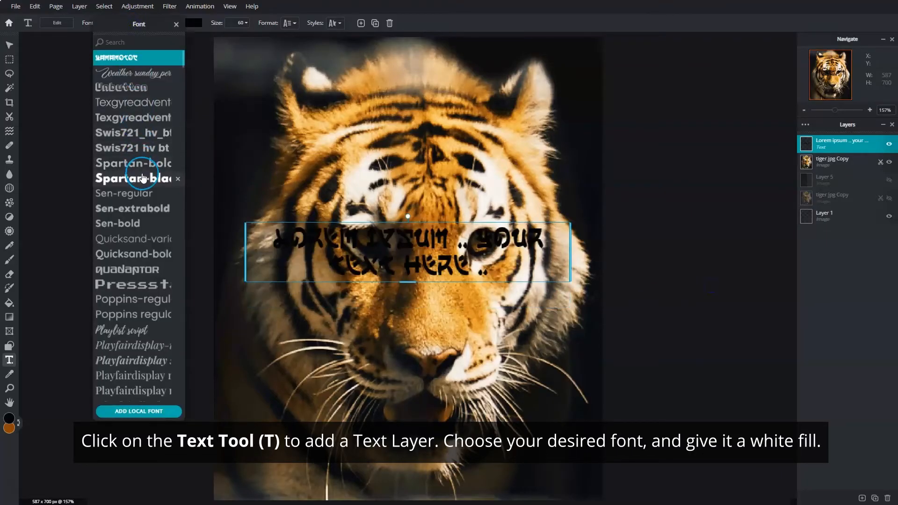
{"action": "left_click", "coordinate": [143, 178]}
{"action": "left_click", "coordinate": [193, 24]}
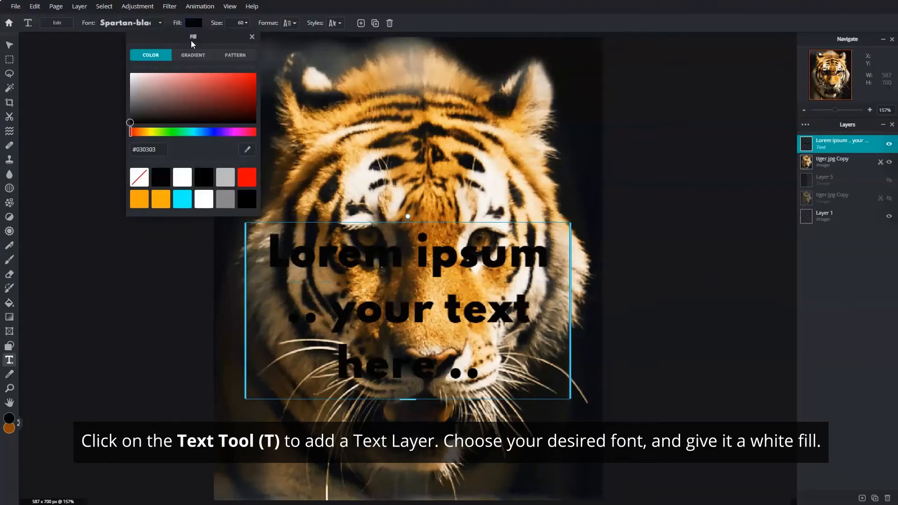
{"action": "left_click_drag", "start_coordinate": [146, 84], "coordinate": [131, 74]}
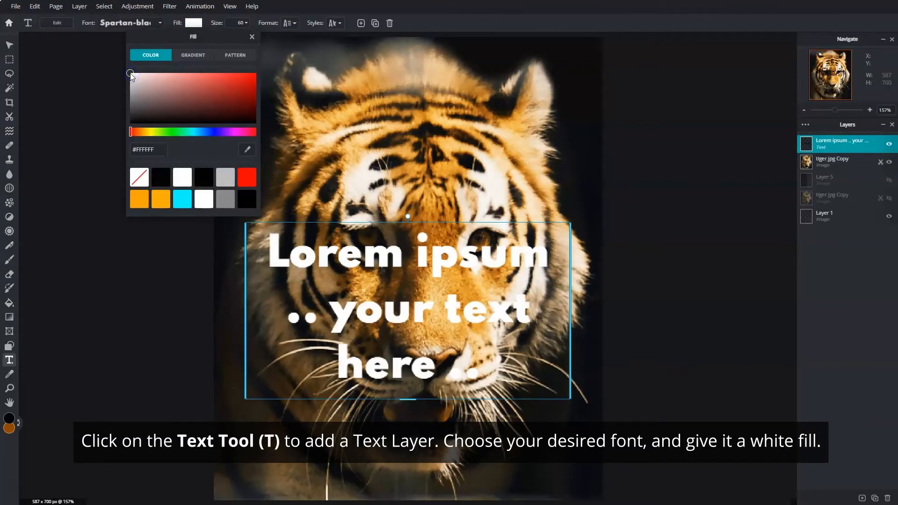
{"action": "left_click", "coordinate": [253, 37]}
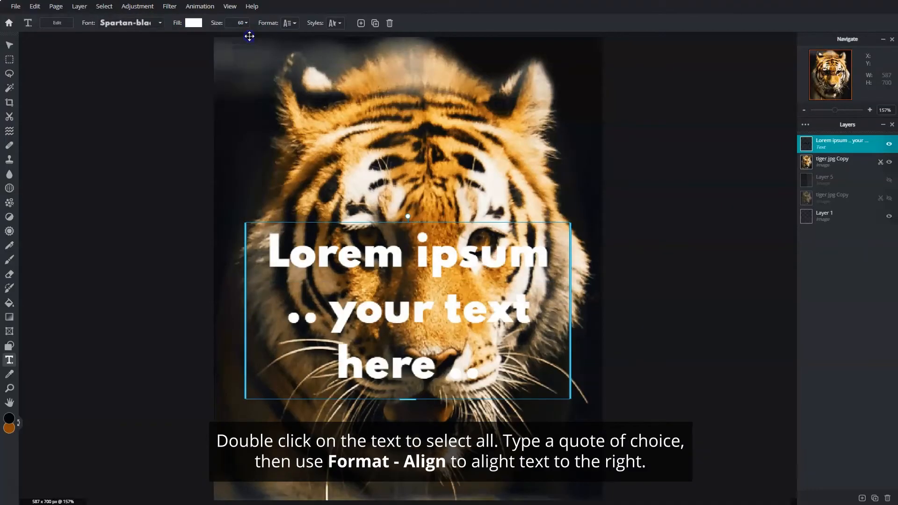
Step: Replace the placeholder text with BE / KIND / BE / HUMBLE / BUT / BE A / BEAST on seven lines
{"action": "double_click", "coordinate": [373, 251]}
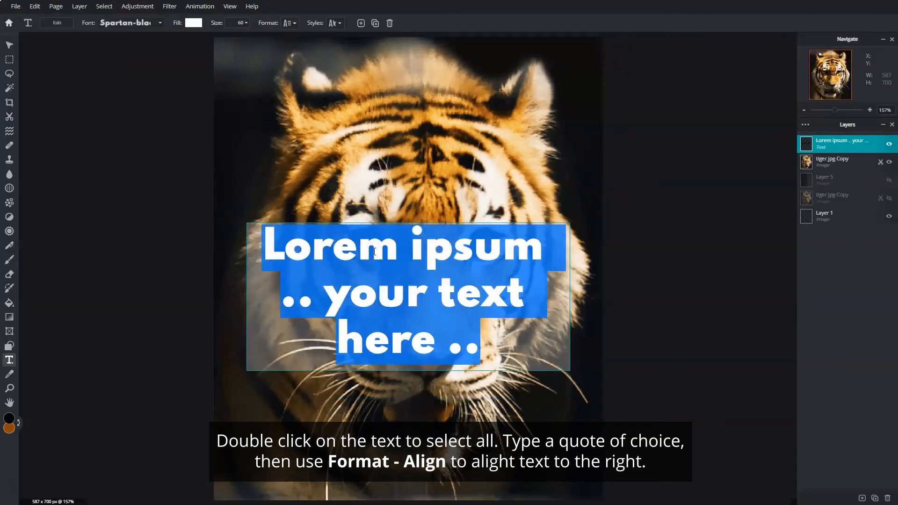
{"action": "type", "text": "BE"}
{"action": "key", "text": "Return"}
{"action": "type", "text": "KIND"}
{"action": "key", "text": "Return"}
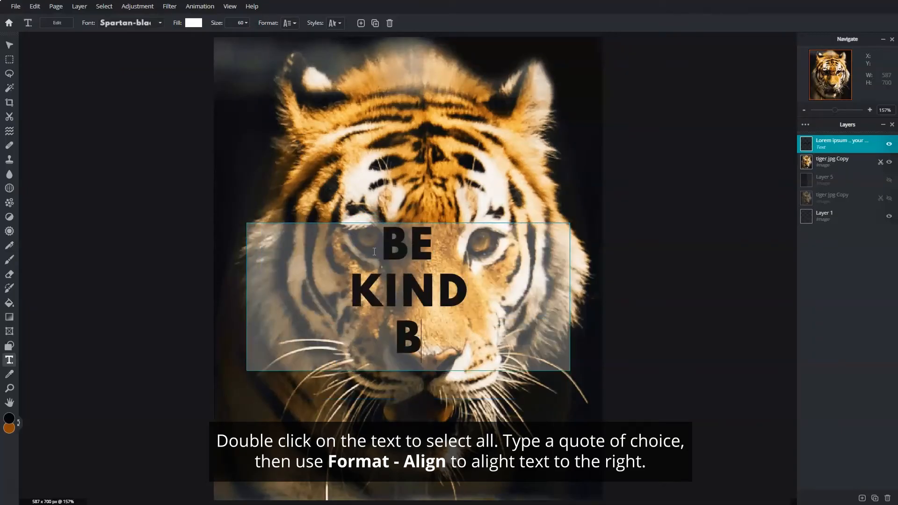
{"action": "type", "text": "BE"}
{"action": "key", "text": "Return"}
{"action": "type", "text": "HUMBLE"}
{"action": "key", "text": "Return"}
{"action": "type", "text": "BUT"}
{"action": "key", "text": "Return"}
{"action": "type", "text": "BE"}
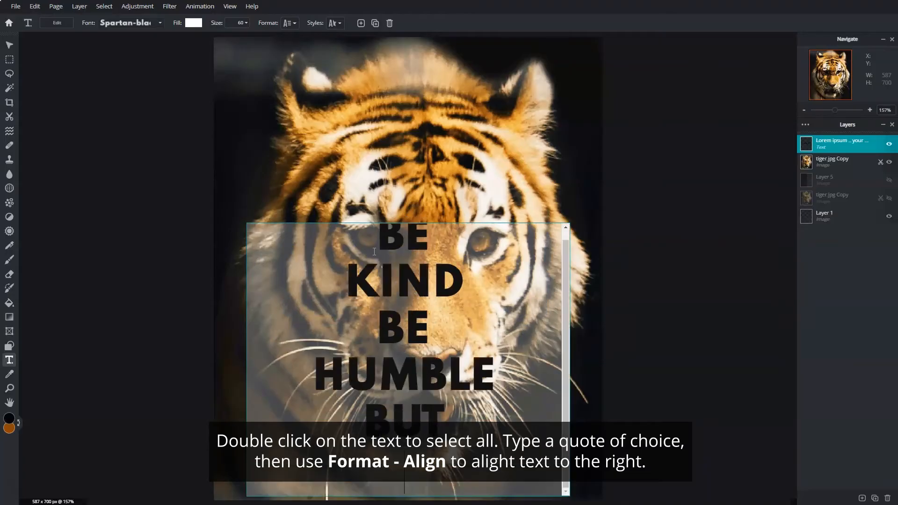
{"action": "type", "text": " A"}
{"action": "key", "text": "Return"}
{"action": "type", "text": "BEAST"}
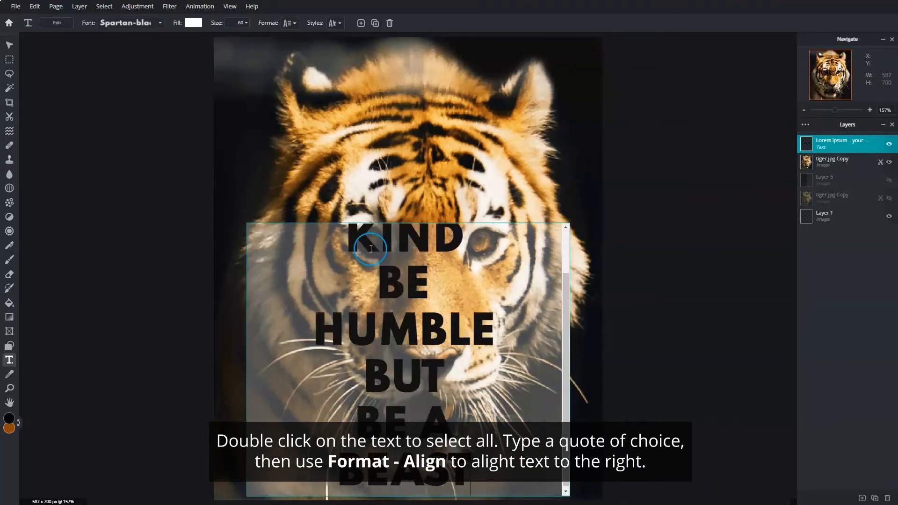
{"action": "key", "text": "Escape"}
Step: Align the quote to the right and move it over the left half of the tiger's face
{"action": "left_click_drag", "start_coordinate": [345, 267], "coordinate": [372, 240]}
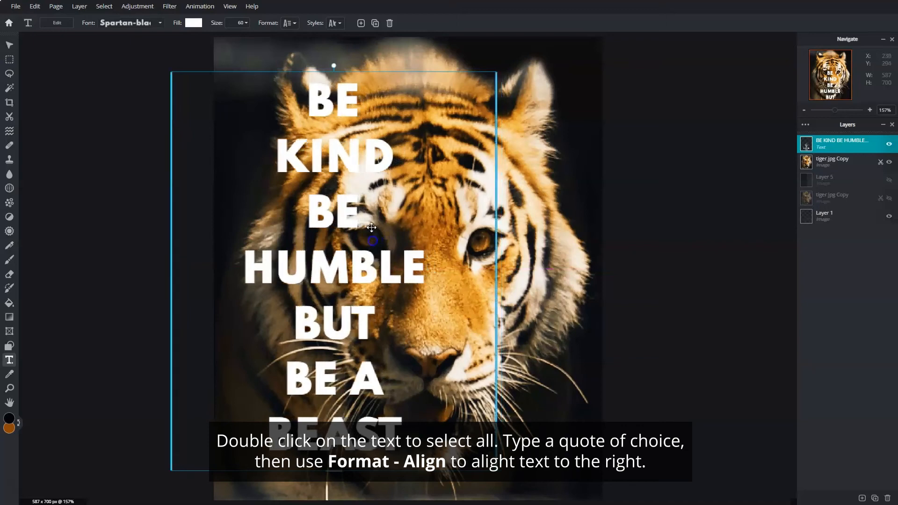
{"action": "left_click", "coordinate": [289, 23]}
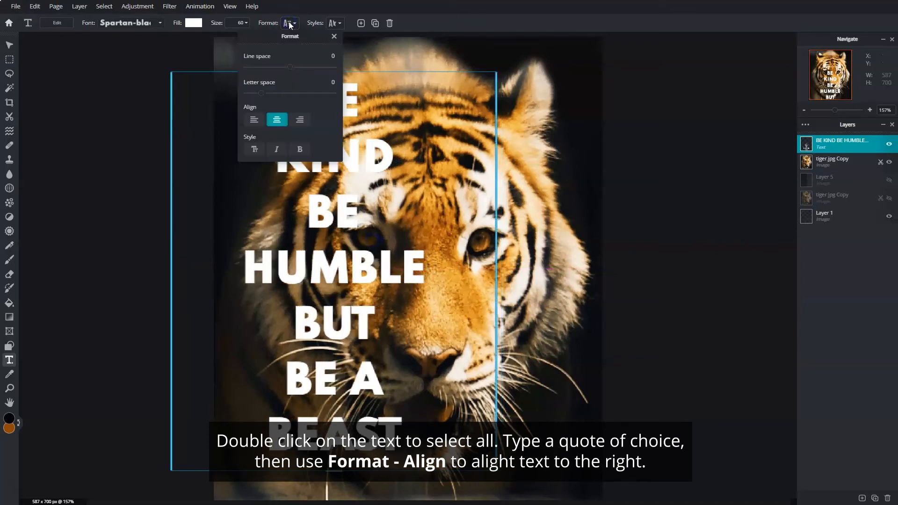
{"action": "left_click", "coordinate": [300, 120]}
{"action": "left_click_drag", "start_coordinate": [408, 161], "coordinate": [348, 168]}
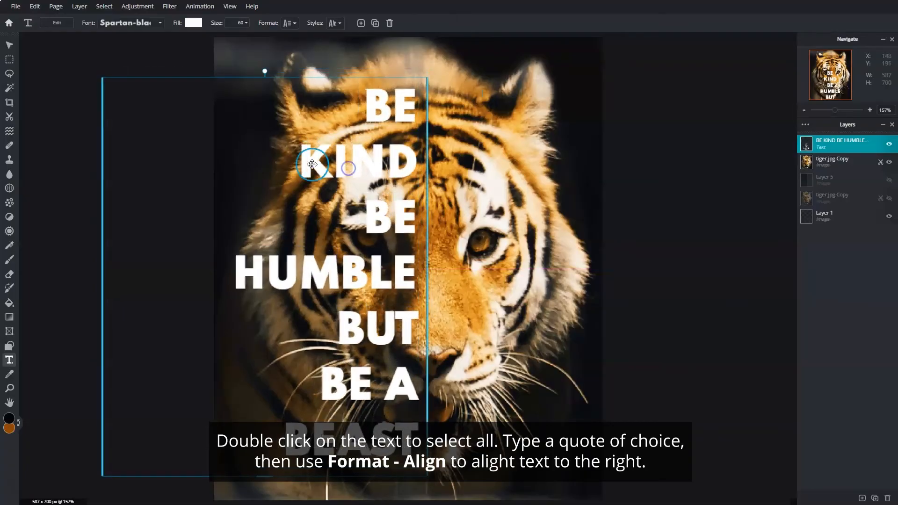
Step: Set the quote's line space to -10 and letter space to -6, and nudge the text block slightly down
{"action": "left_click", "coordinate": [286, 23]}
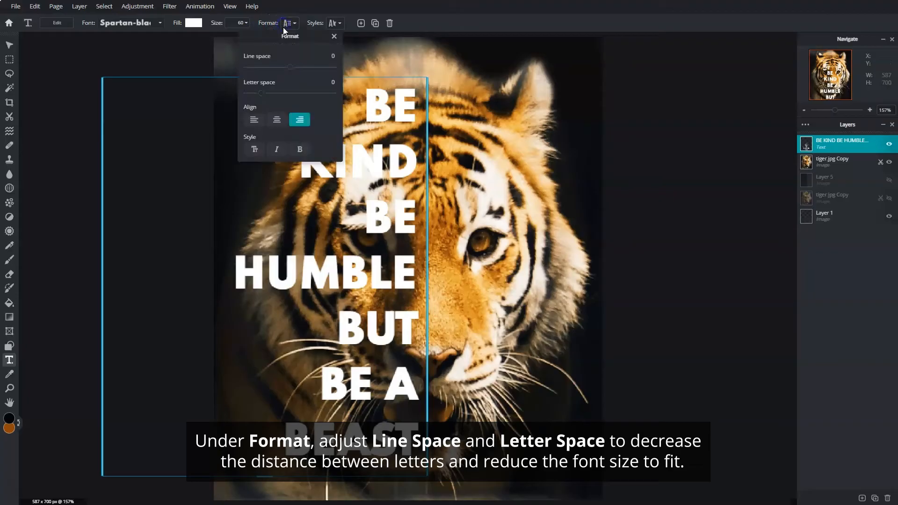
{"action": "left_click_drag", "start_coordinate": [288, 69], "coordinate": [287, 71]}
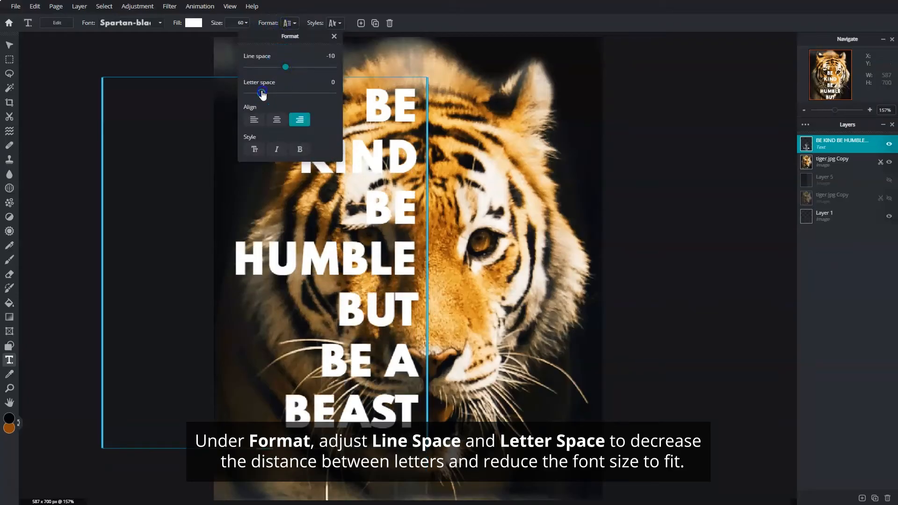
{"action": "left_click_drag", "start_coordinate": [260, 94], "coordinate": [257, 93]}
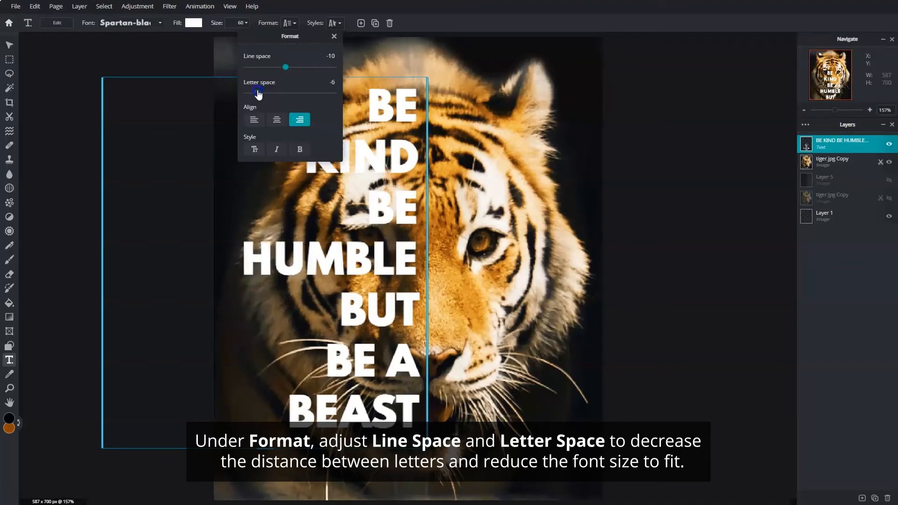
{"action": "left_click_drag", "start_coordinate": [377, 180], "coordinate": [377, 181]}
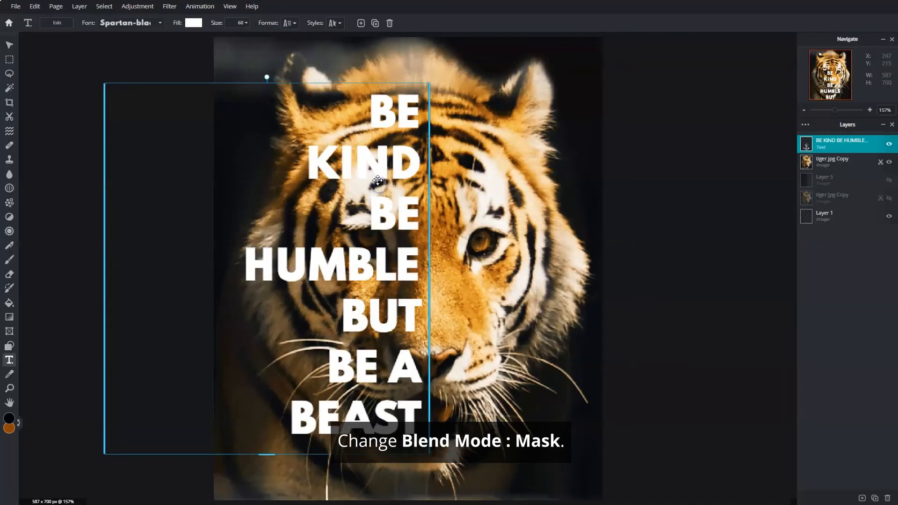
Step: Change the text layer's blend mode to Mask
{"action": "left_click", "coordinate": [827, 145]}
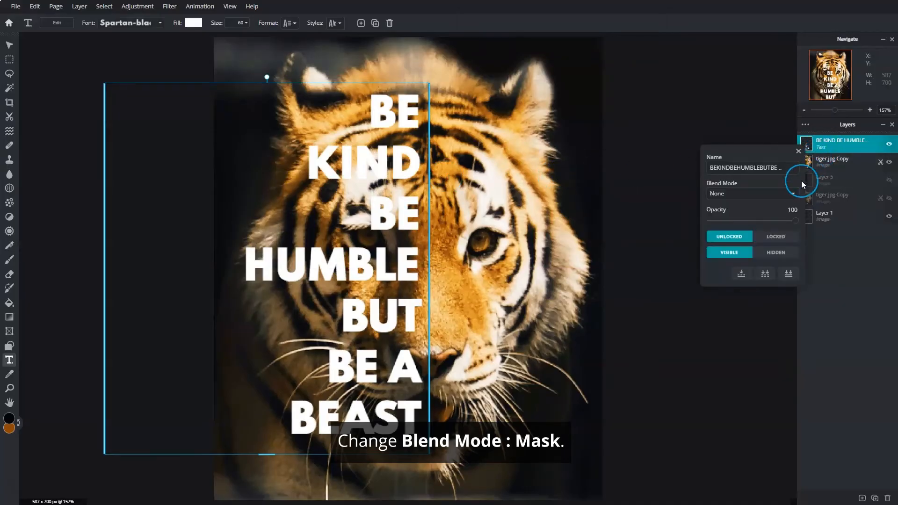
{"action": "left_click", "coordinate": [789, 193]}
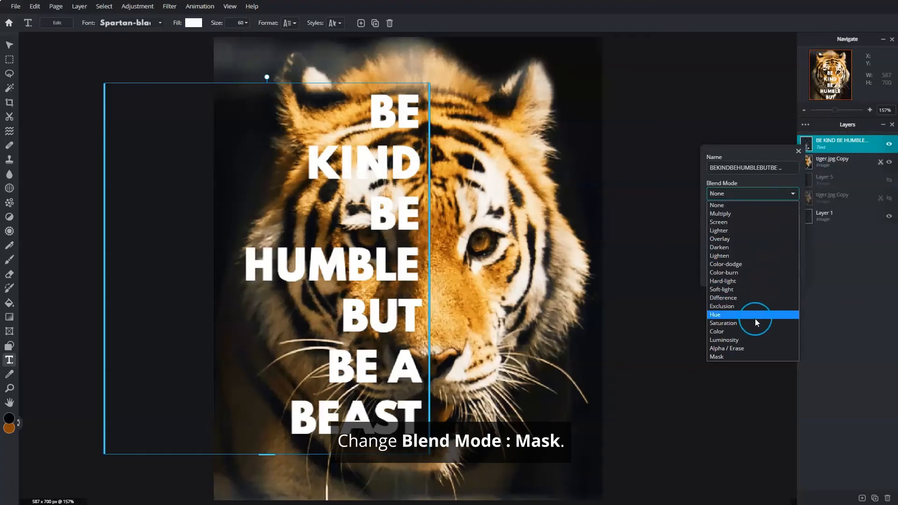
{"action": "left_click", "coordinate": [752, 356]}
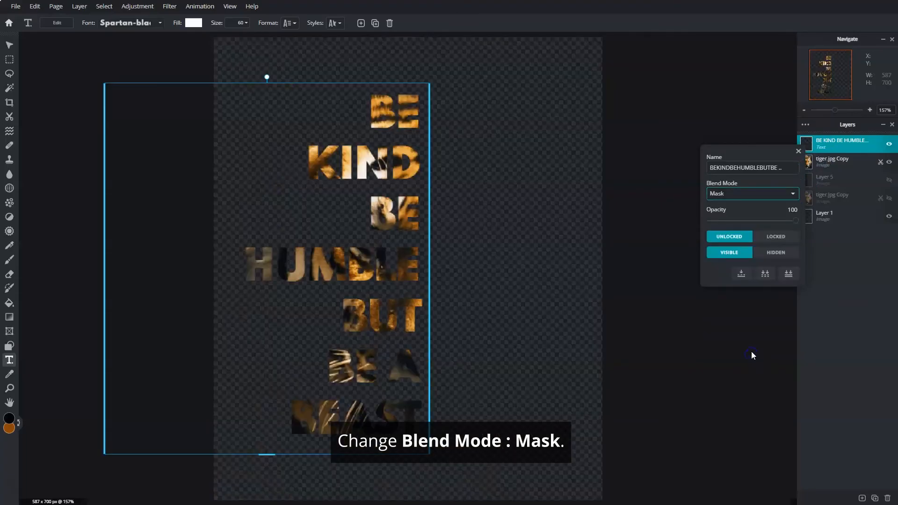
Step: Select the tiger layer below the text and sample an orange-brown shade from the word HUMBLE as the main color
{"action": "left_click", "coordinate": [816, 161]}
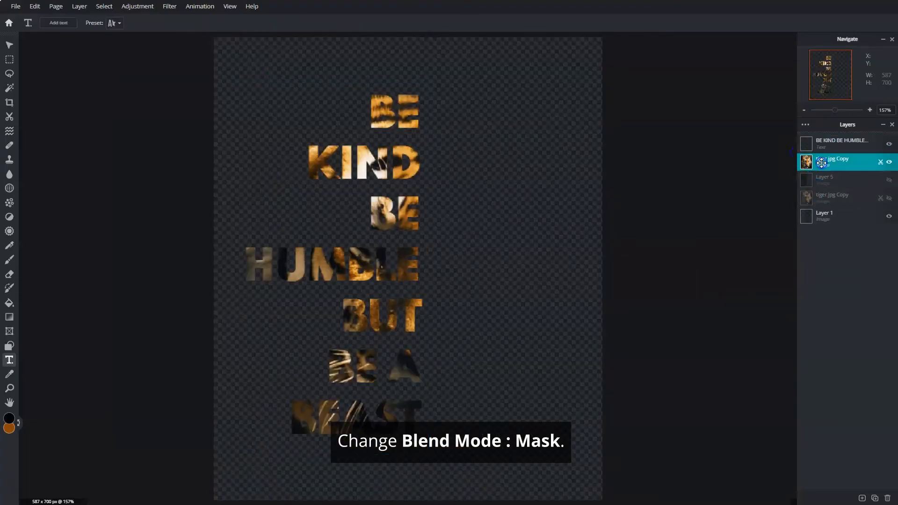
{"action": "left_click", "coordinate": [10, 374]}
{"action": "left_click", "coordinate": [415, 280]}
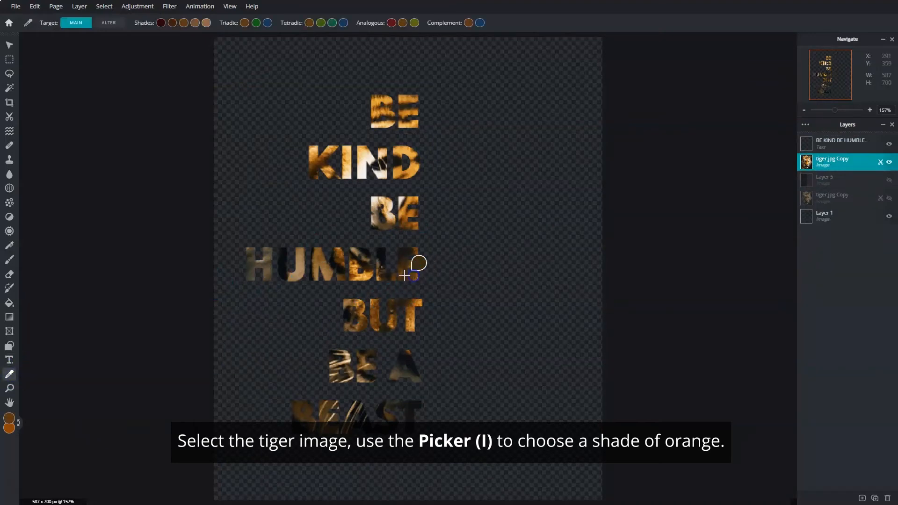
Step: Paint over the darker letters with the Draw tool at 43% flow and 41% opacity
{"action": "left_click", "coordinate": [10, 261]}
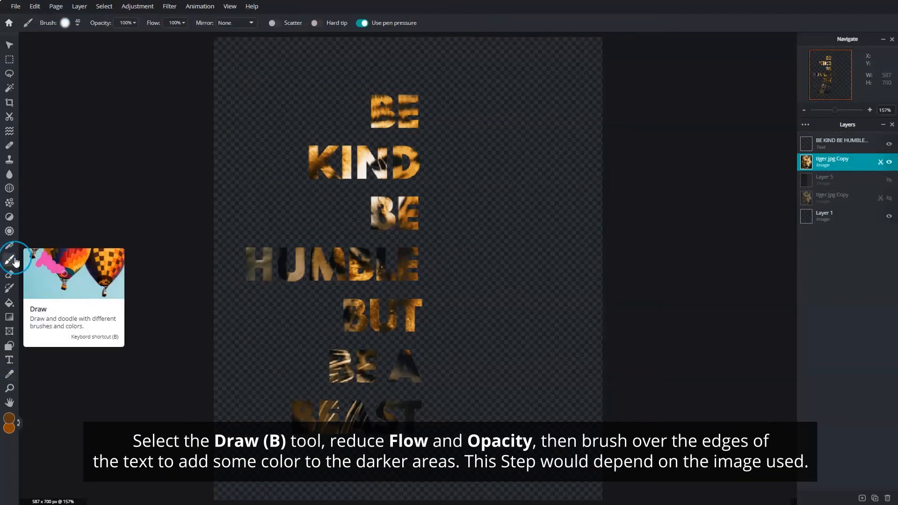
{"action": "left_click", "coordinate": [183, 23]}
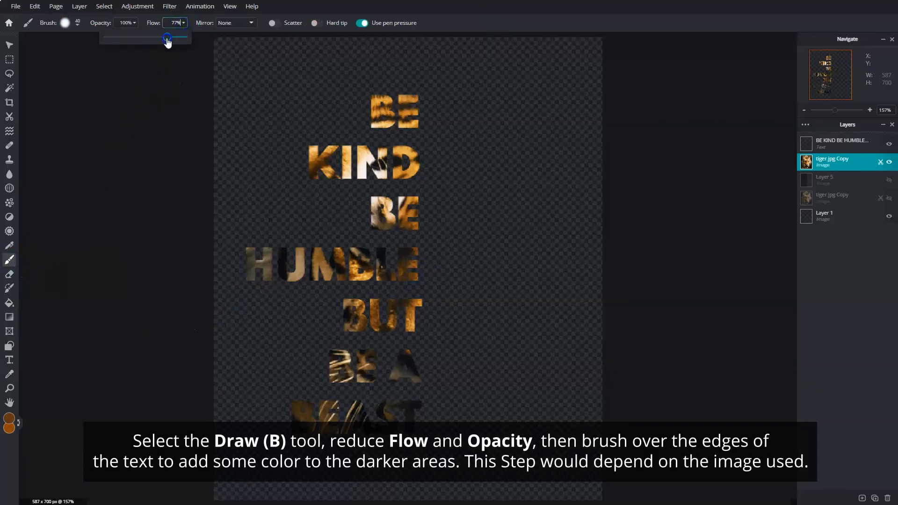
{"action": "left_click", "coordinate": [135, 23]}
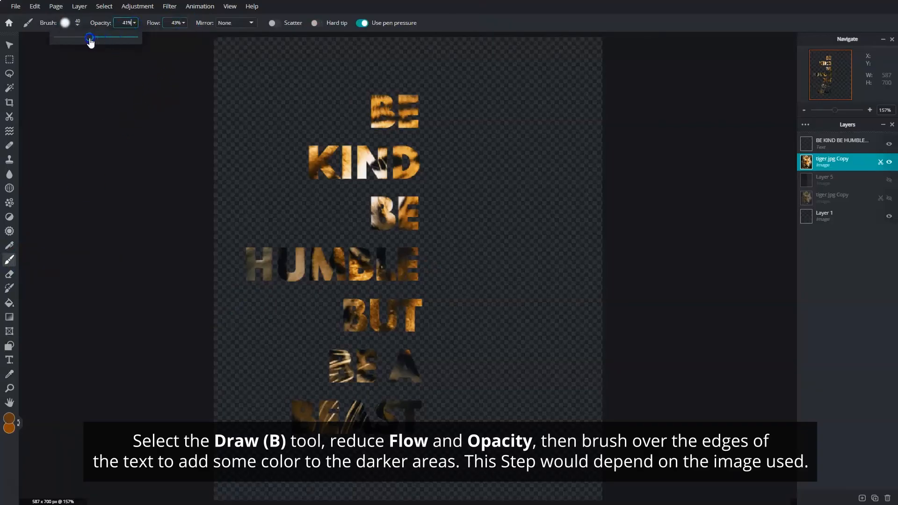
{"action": "left_click", "coordinate": [318, 157]}
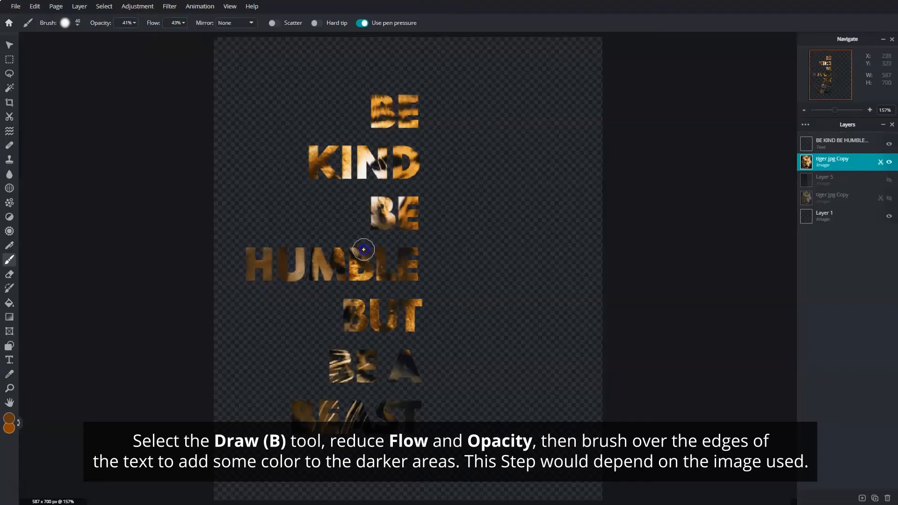
{"action": "mouse_move", "coordinate": [381, 306]}
{"action": "left_mouse_down"}
{"action": "mouse_move", "coordinate": [324, 379]}
{"action": "mouse_move", "coordinate": [399, 383]}
{"action": "mouse_move", "coordinate": [391, 432]}
{"action": "mouse_move", "coordinate": [383, 398]}
{"action": "mouse_move", "coordinate": [332, 426]}
{"action": "mouse_move", "coordinate": [363, 434]}
{"action": "left_mouse_up"}
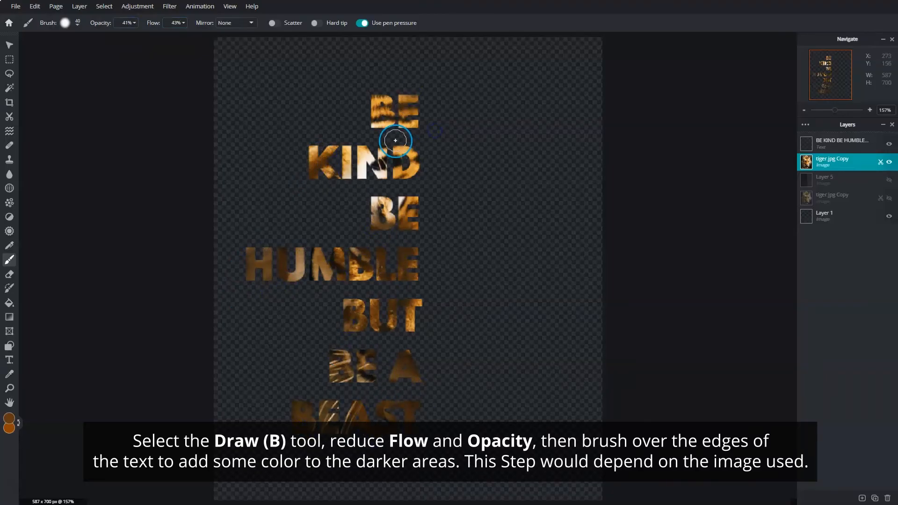
Step: Brighten the lettering with a larger Dodge/Burn brush in Lighten mode on the Midtones range
{"action": "left_click", "coordinate": [10, 218]}
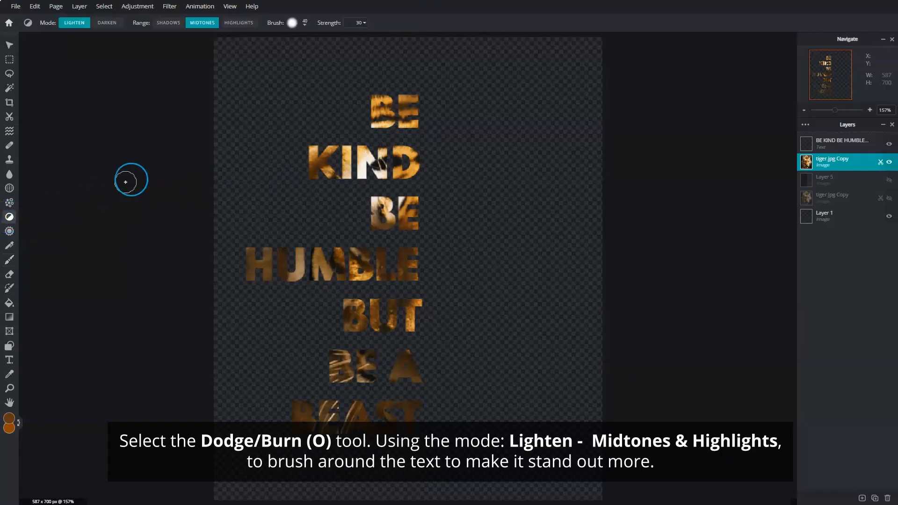
{"action": "left_click", "coordinate": [292, 22]}
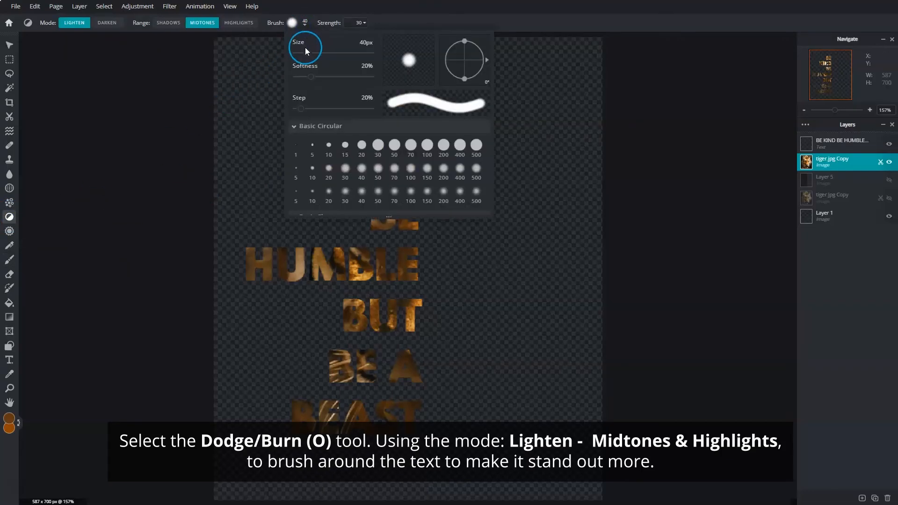
{"action": "left_click_drag", "start_coordinate": [307, 51], "coordinate": [326, 53]}
{"action": "mouse_move", "coordinate": [260, 77]}
{"action": "left_mouse_down"}
{"action": "mouse_move", "coordinate": [374, 107]}
{"action": "mouse_move", "coordinate": [313, 183]}
{"action": "mouse_move", "coordinate": [411, 228]}
{"action": "mouse_move", "coordinate": [345, 260]}
{"action": "mouse_move", "coordinate": [237, 279]}
{"action": "mouse_move", "coordinate": [393, 315]}
{"action": "mouse_move", "coordinate": [296, 423]}
{"action": "mouse_move", "coordinate": [385, 410]}
{"action": "mouse_move", "coordinate": [368, 411]}
{"action": "mouse_move", "coordinate": [358, 373]}
{"action": "mouse_move", "coordinate": [376, 334]}
{"action": "mouse_move", "coordinate": [388, 263]}
{"action": "left_mouse_up"}
Step: Lighten the Highlights range across all the words of the quote with the Dodge/Burn tool
{"action": "left_click", "coordinate": [238, 22]}
{"action": "mouse_move", "coordinate": [392, 105]}
{"action": "left_mouse_down"}
{"action": "mouse_move", "coordinate": [298, 175]}
{"action": "mouse_move", "coordinate": [362, 246]}
{"action": "mouse_move", "coordinate": [270, 270]}
{"action": "mouse_move", "coordinate": [425, 298]}
{"action": "mouse_move", "coordinate": [362, 369]}
{"action": "mouse_move", "coordinate": [385, 423]}
{"action": "mouse_move", "coordinate": [300, 410]}
{"action": "left_mouse_up"}
{"action": "left_click_drag", "start_coordinate": [297, 442], "coordinate": [376, 234]}
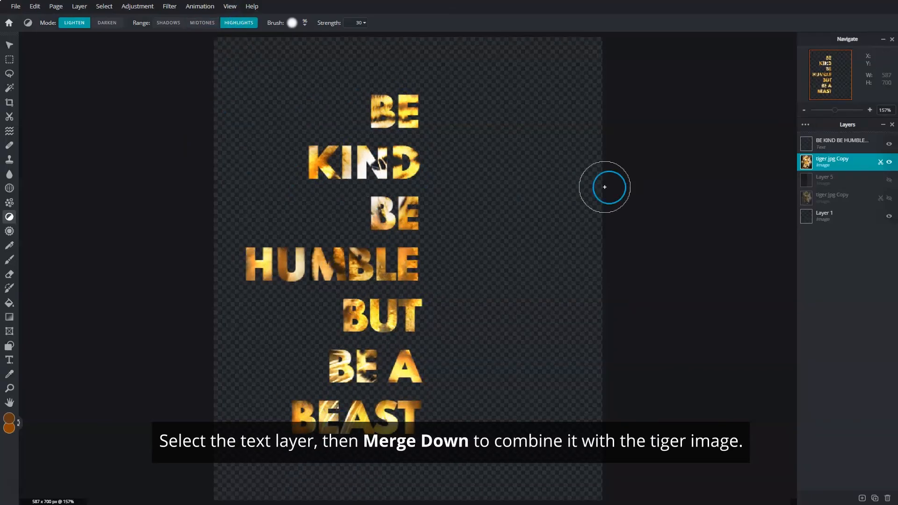
Step: Merge the masked text layer down into the tiger layer beneath it
{"action": "left_click", "coordinate": [829, 145]}
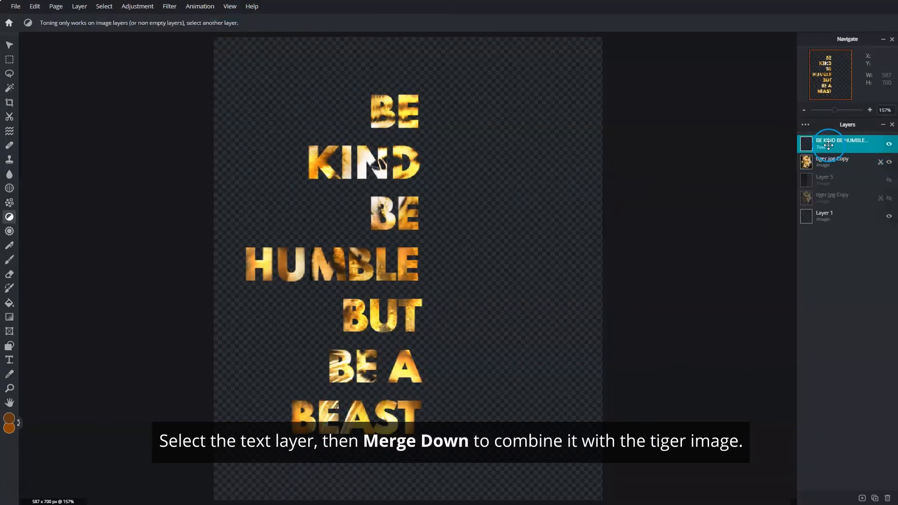
{"action": "left_click", "coordinate": [829, 145]}
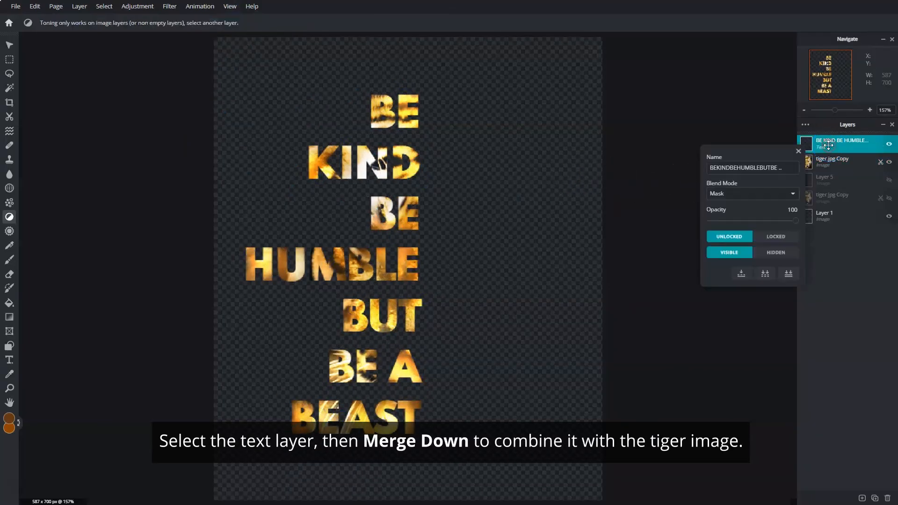
{"action": "left_click", "coordinate": [741, 274]}
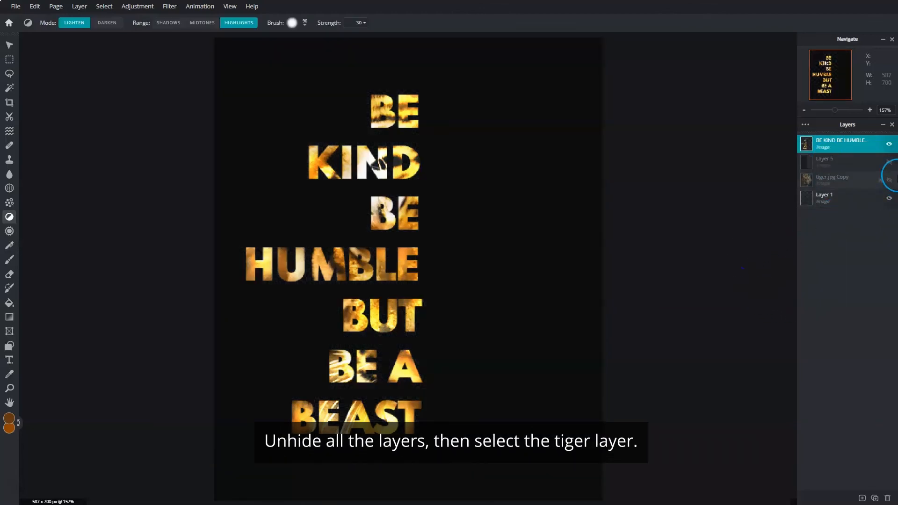
Step: Unhide the black-filled Layer 5 and the remaining tiger copy
{"action": "left_click", "coordinate": [890, 162]}
{"action": "left_click", "coordinate": [889, 180]}
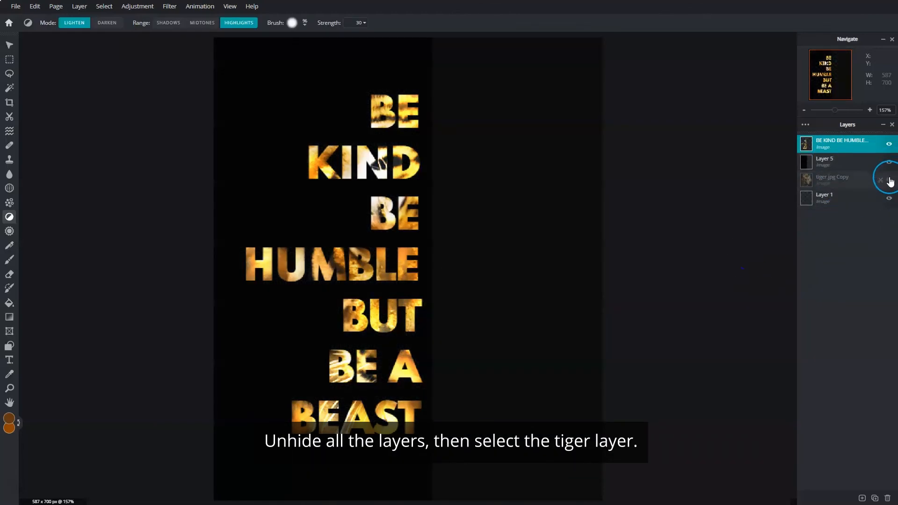
{"action": "left_click", "coordinate": [889, 198]}
Step: Add the Hagrid effect from the Effect library's Friends group to the remaining tiger layer at an opacity of 55
{"action": "left_click", "coordinate": [855, 180]}
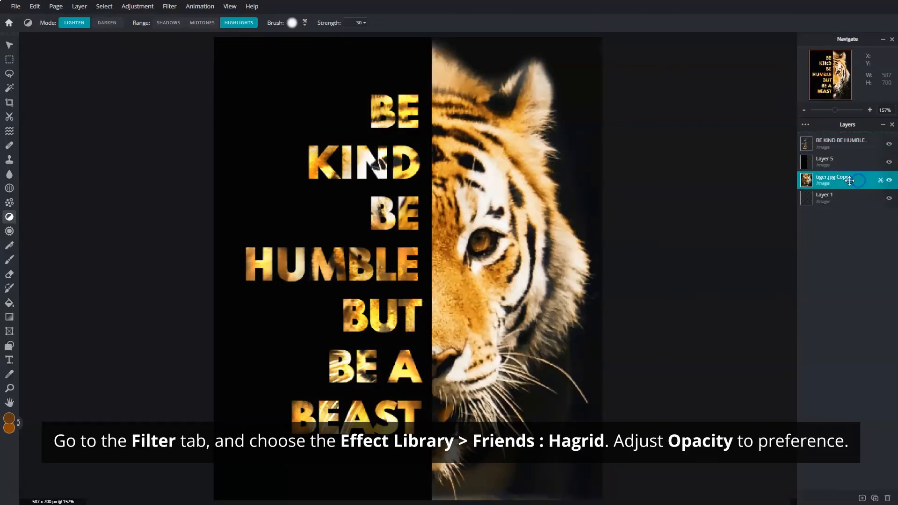
{"action": "left_click", "coordinate": [170, 9]}
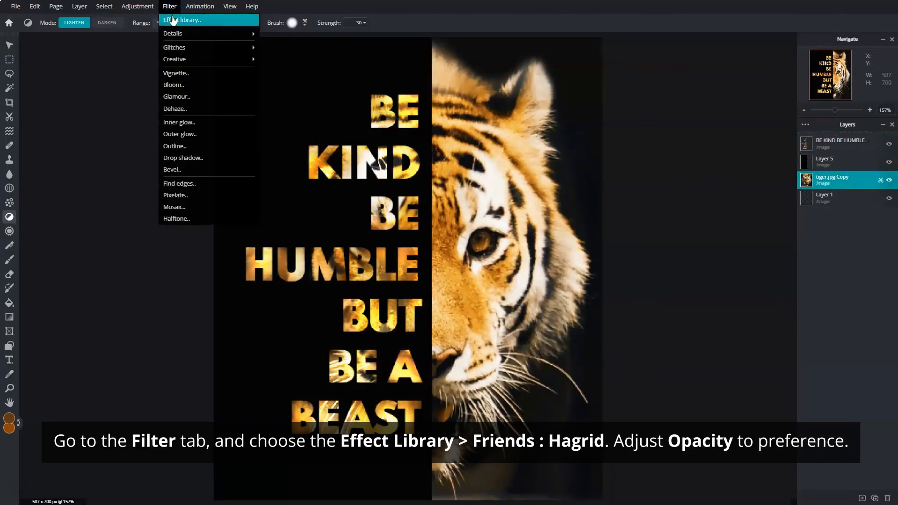
{"action": "left_click", "coordinate": [172, 21]}
{"action": "left_click", "coordinate": [601, 223]}
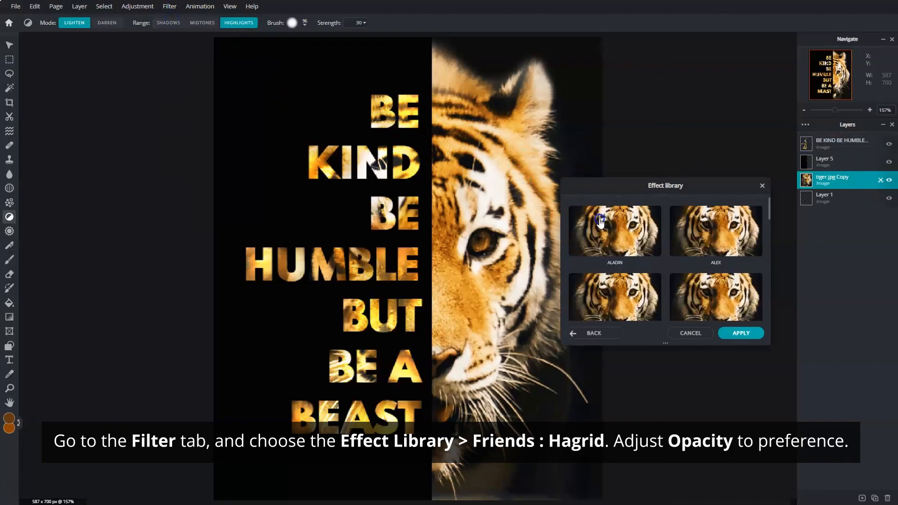
{"action": "scroll", "coordinate": [704, 262], "scroll_direction": "down", "scroll_amount": 5}
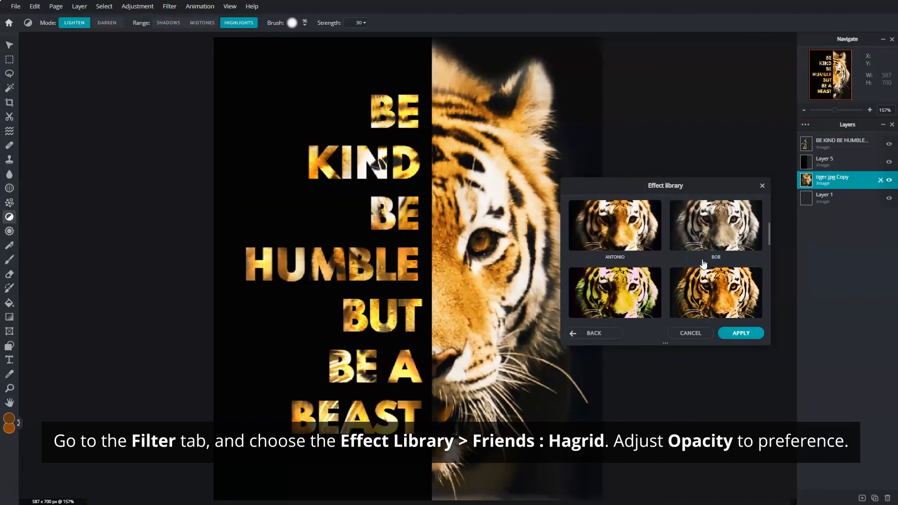
{"action": "scroll", "coordinate": [704, 264], "scroll_direction": "down", "scroll_amount": 2}
{"action": "left_click", "coordinate": [703, 259]}
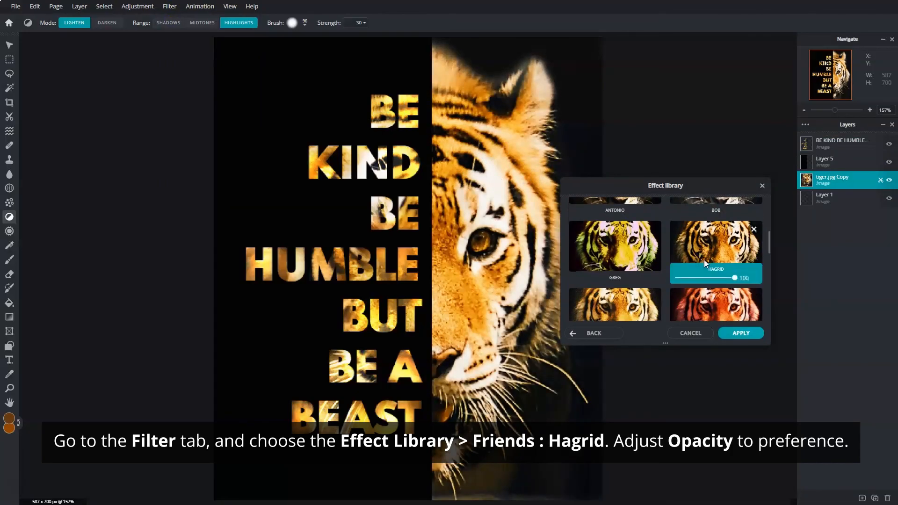
{"action": "left_click_drag", "start_coordinate": [733, 281], "coordinate": [711, 281]}
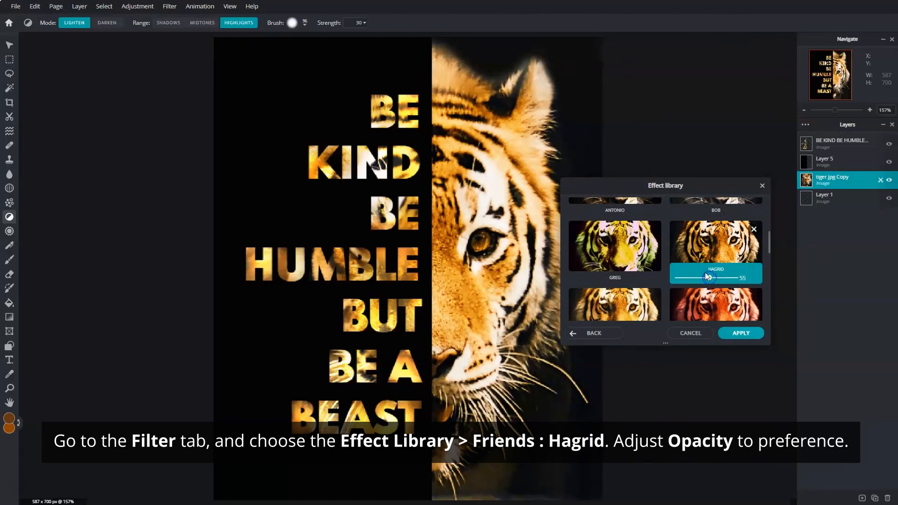